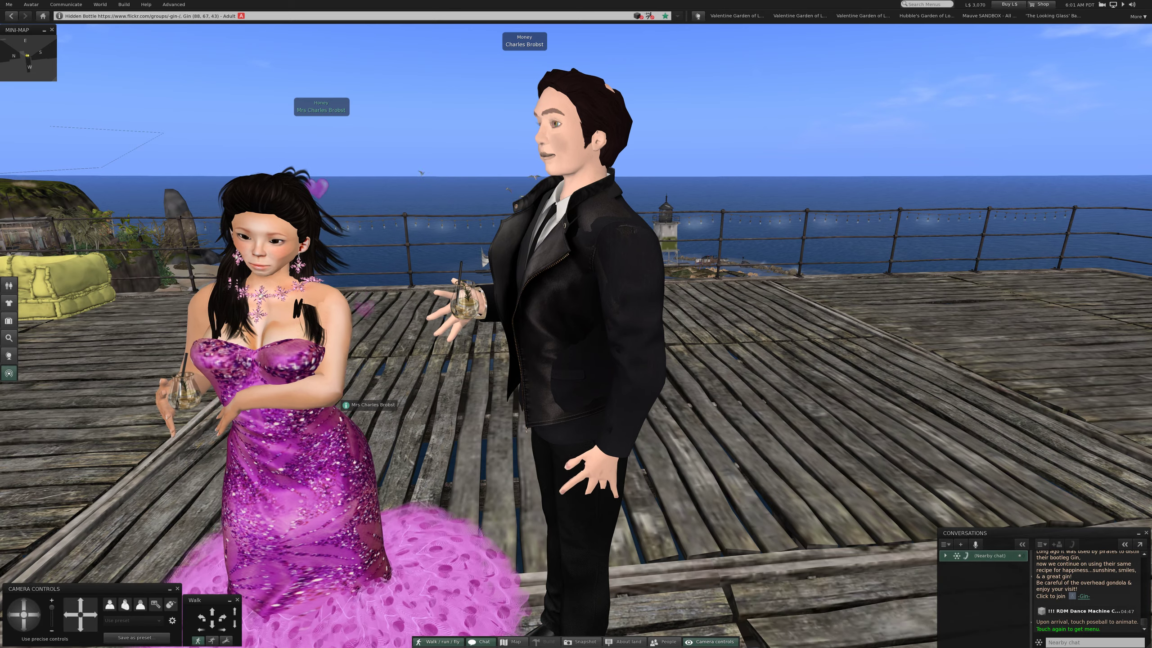
Step: Reset to the behind-avatar view and walk across the deck past the sofas toward the railing
{"action": "key", "text": "Escape"}
{"action": "key", "text": "Left"}
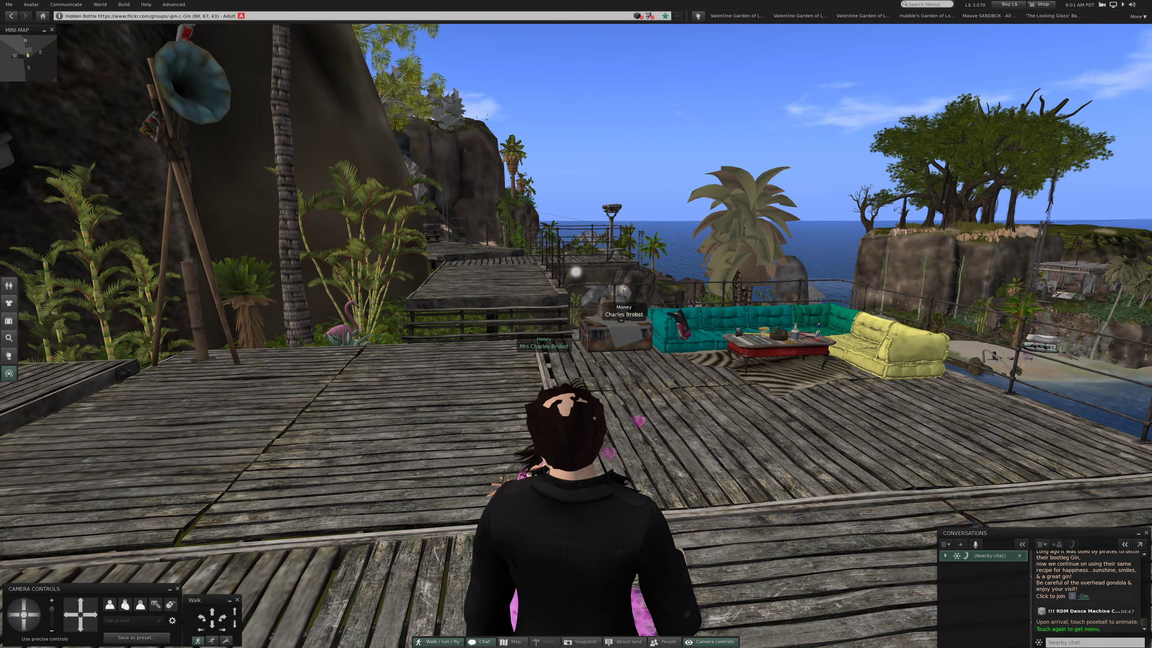
{"action": "scroll", "coordinate": [577, 360], "scroll_direction": "up", "scroll_amount": 2}
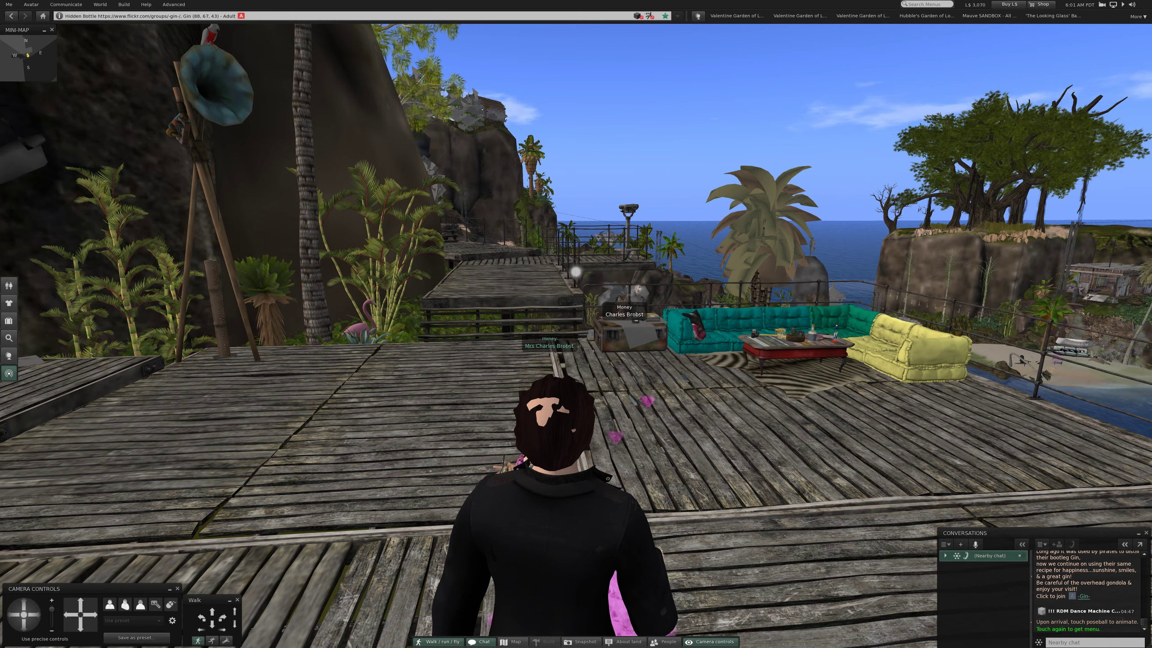
{"action": "key", "text": "Left"}
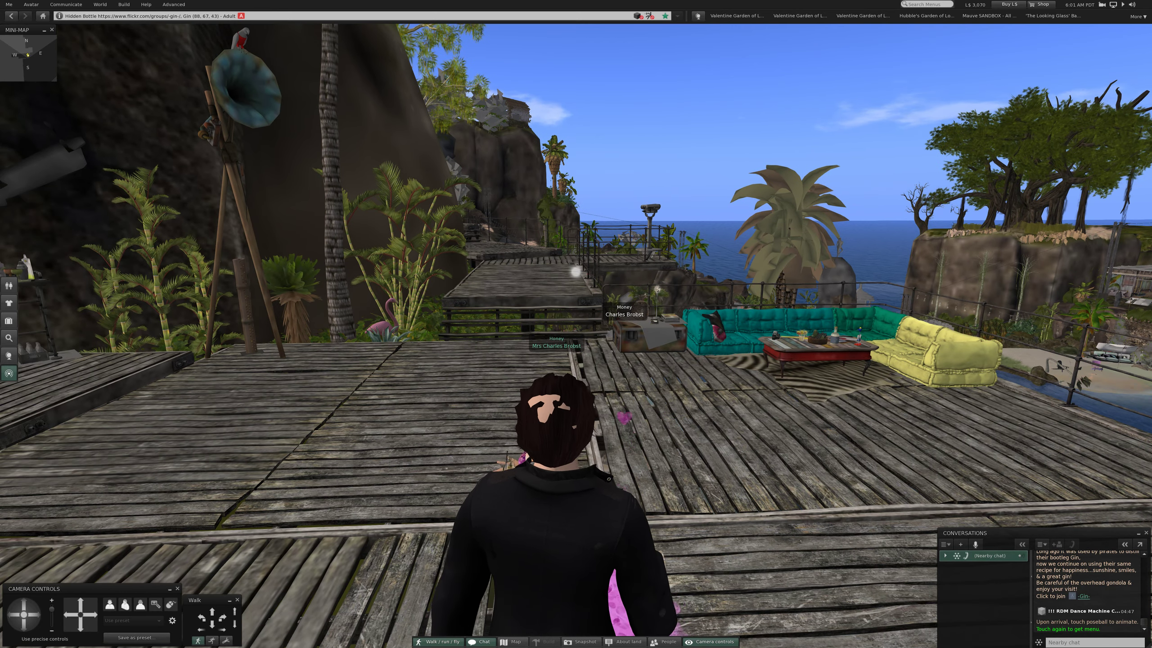
{"action": "key", "text": "Up"}
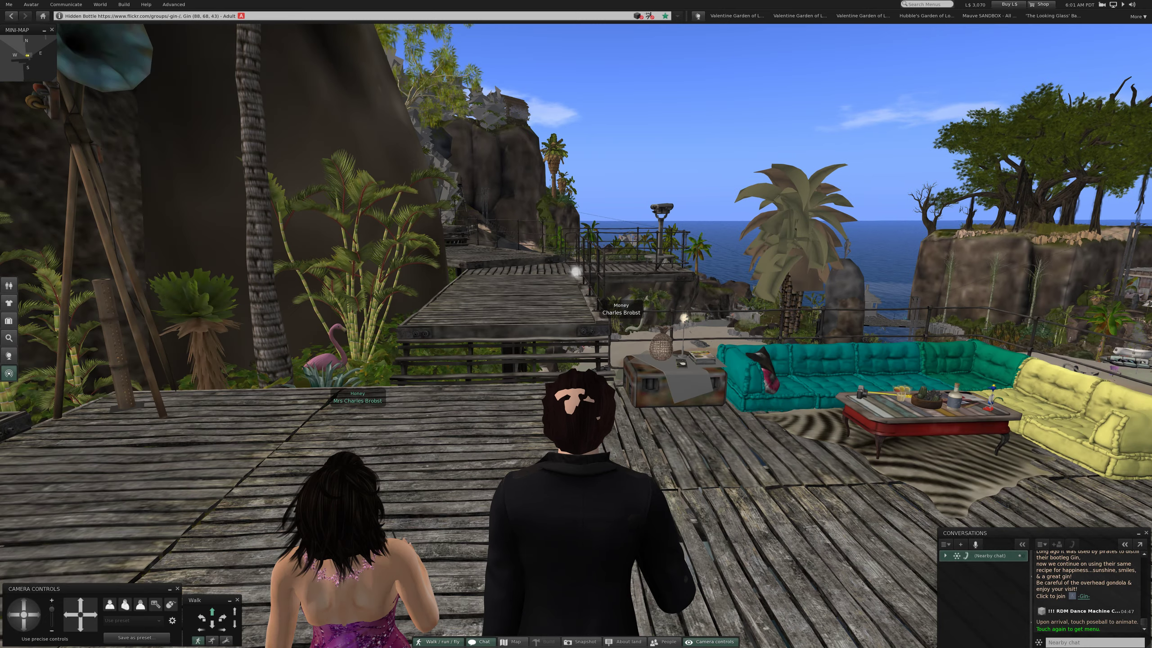
{"action": "key", "text": "Left"}
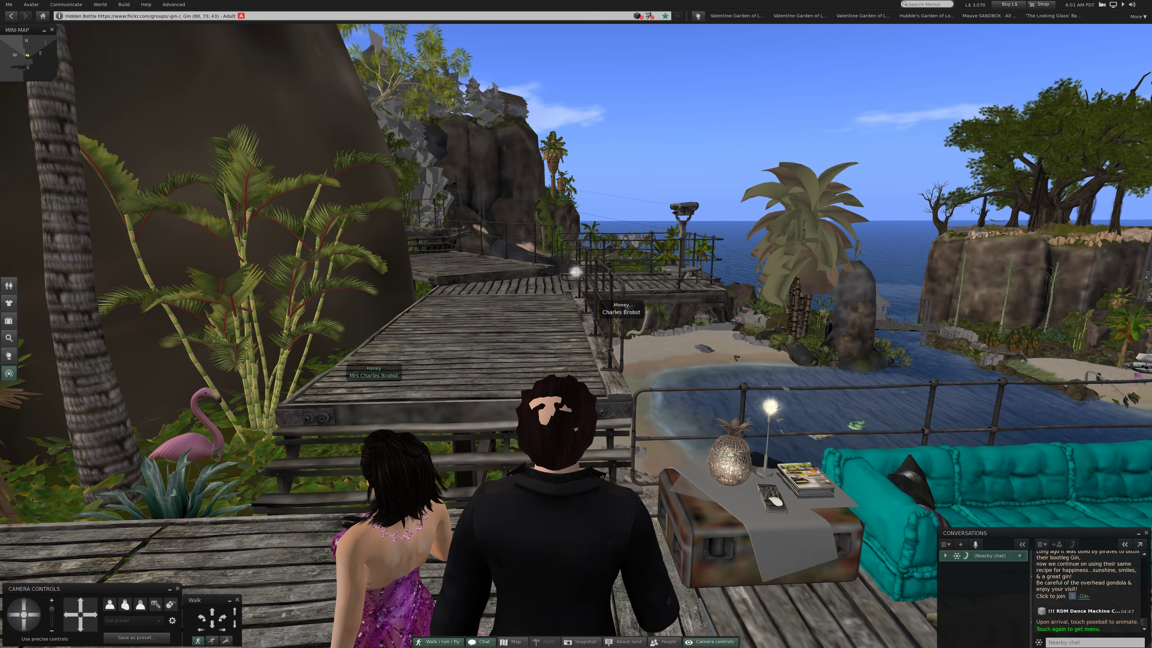
{"action": "key", "text": "Left"}
{"action": "key", "text": "Left"}
{"action": "key", "text": "Left"}
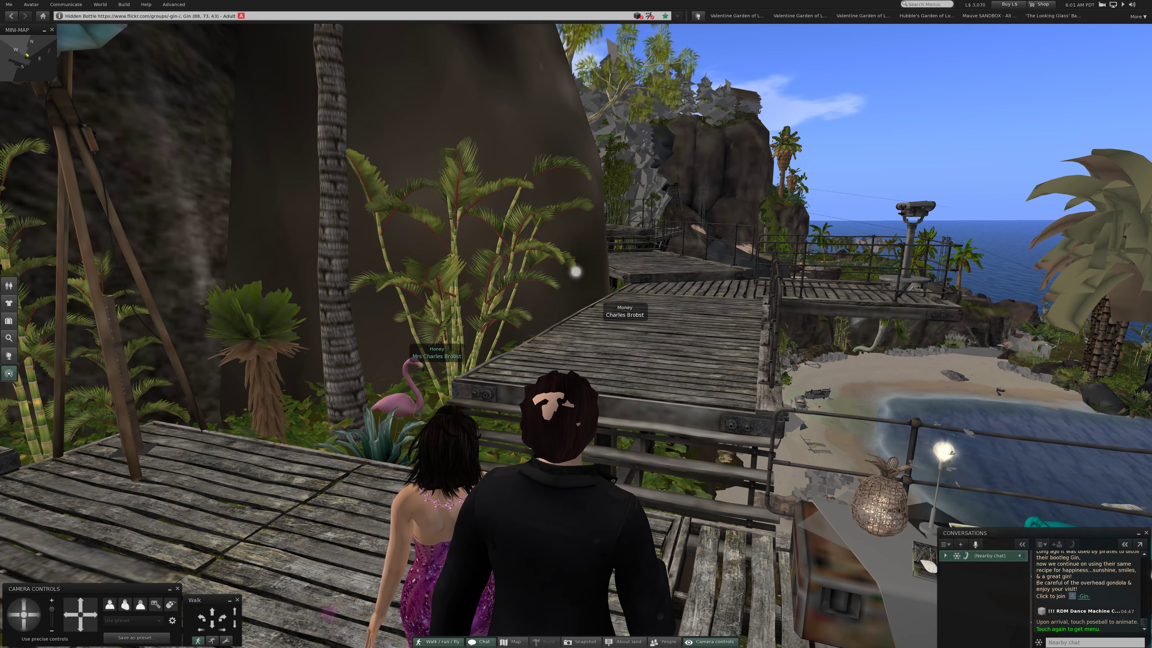
Step: Follow the boardwalk to the binocular-viewer railing and face the island across the water
{"action": "key", "text": "Right"}
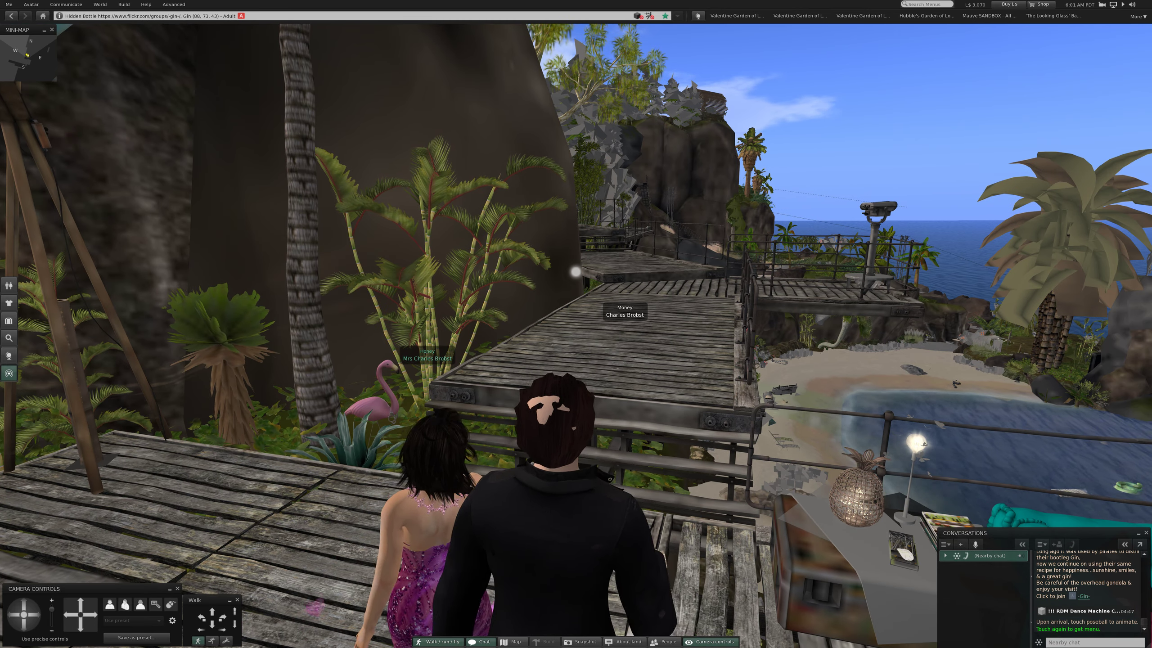
{"action": "key", "text": "Up"}
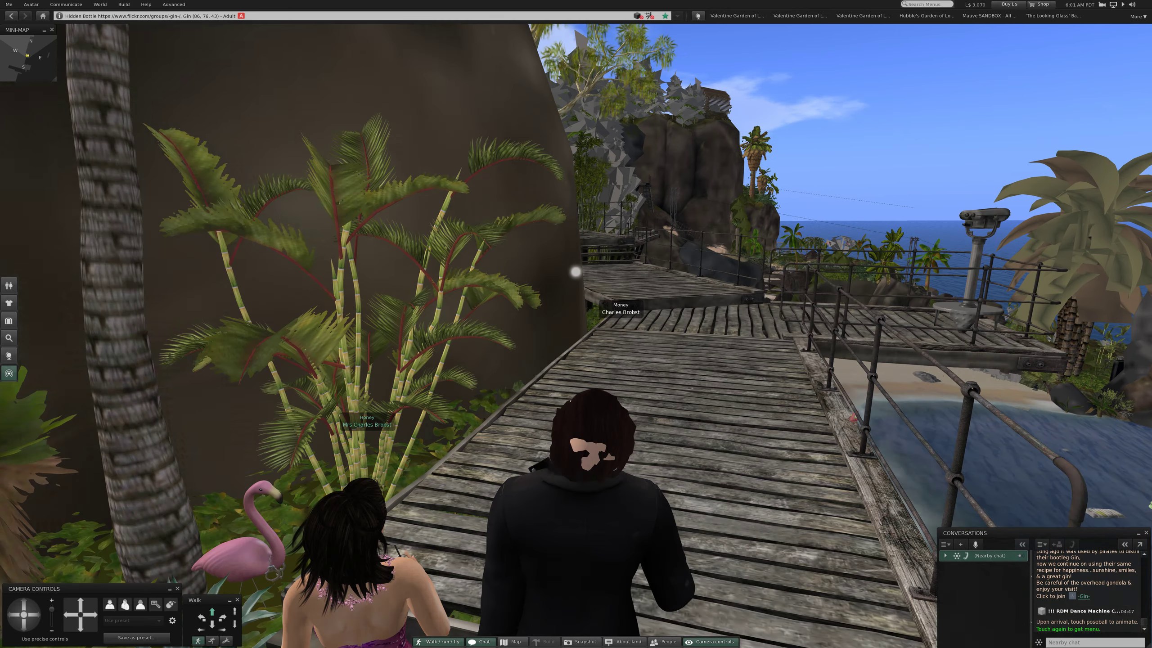
{"action": "key", "text": "Up"}
{"action": "key", "text": "Right"}
{"action": "key", "text": "Up"}
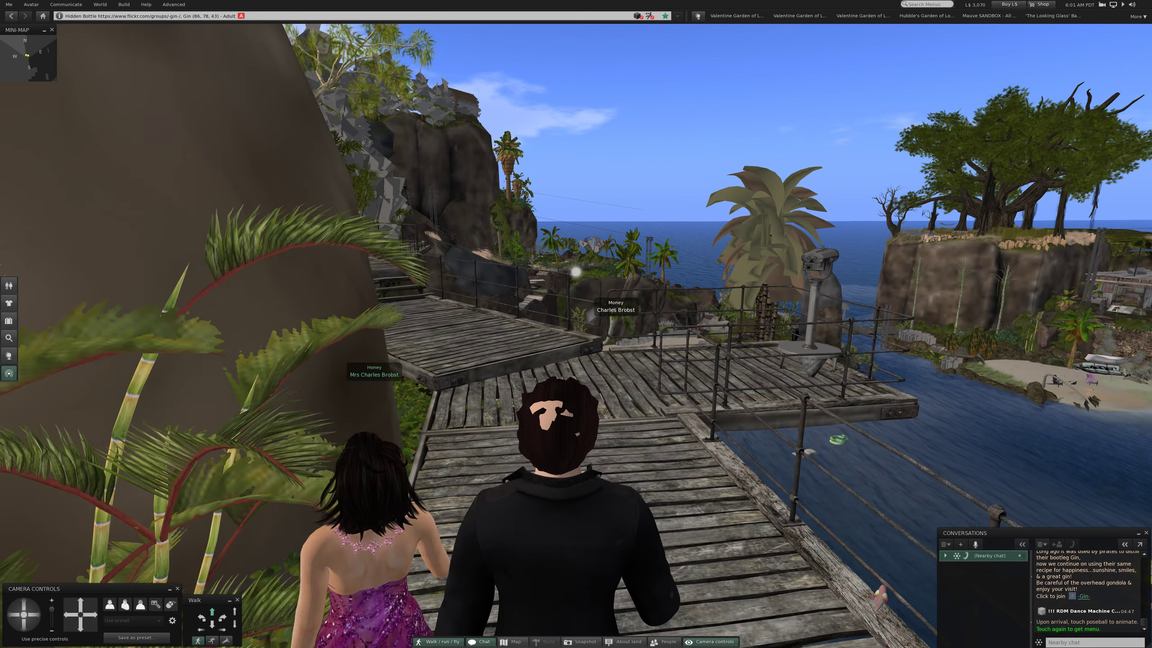
{"action": "key", "text": "Up"}
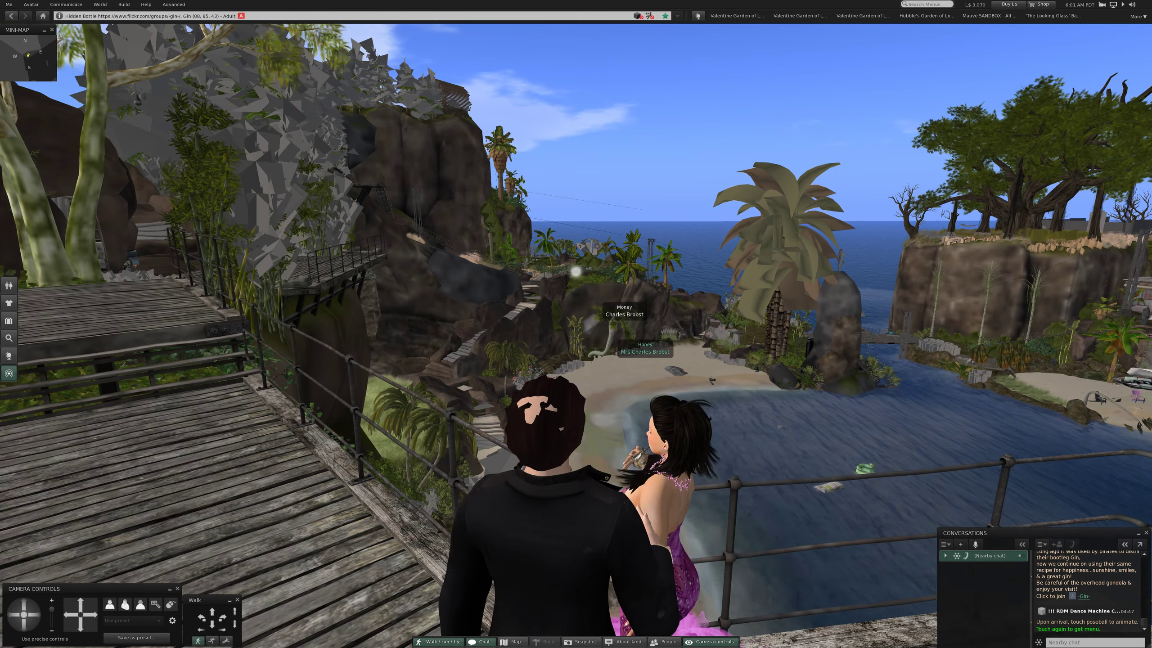
{"action": "key", "text": "Right"}
{"action": "key", "text": "Right"}
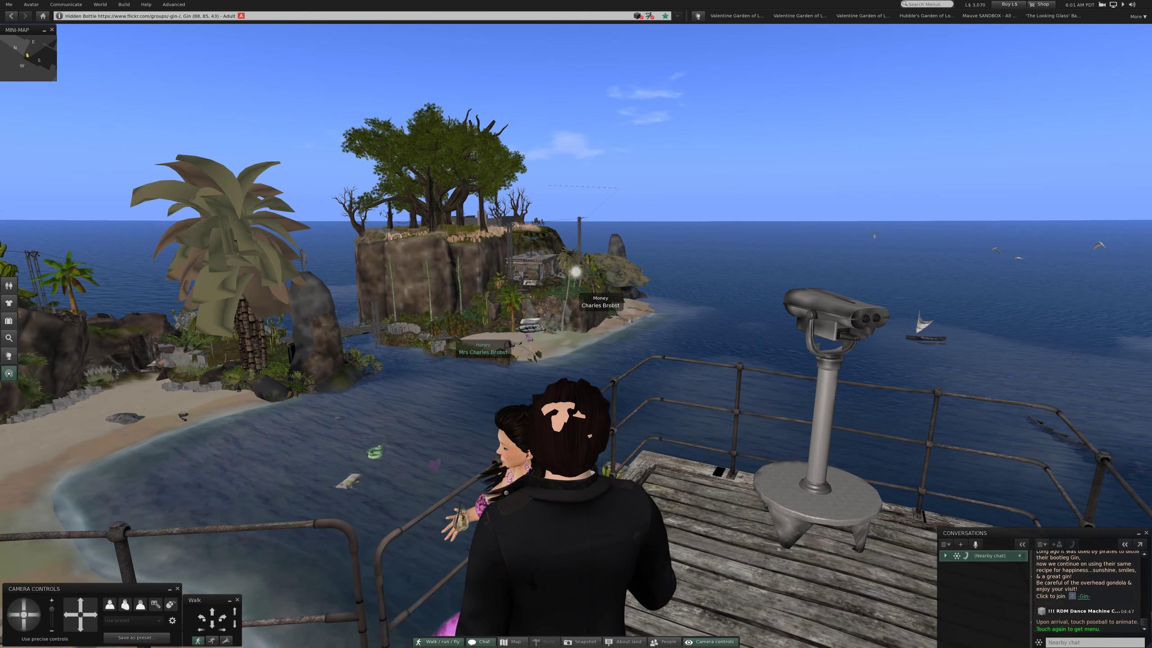
Step: Turn from the island toward the cliffs and walk onto the next boardwalk platform
{"action": "key", "text": "Left"}
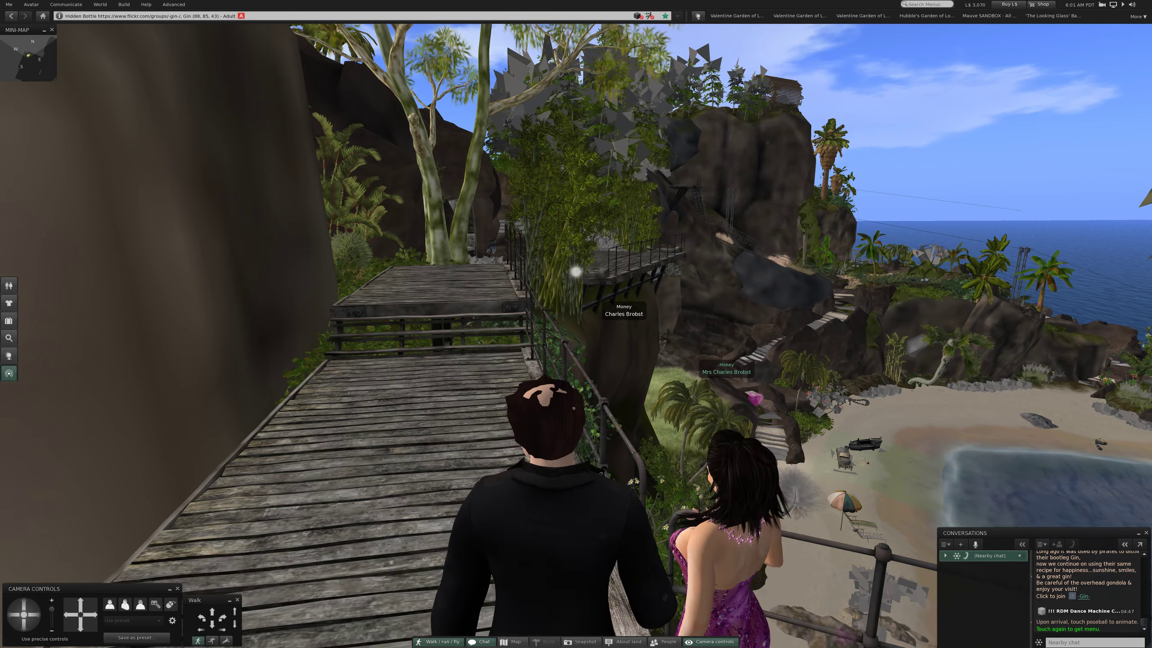
{"action": "scroll", "coordinate": [577, 324], "scroll_direction": "up", "scroll_amount": 2}
{"action": "key", "text": "Left"}
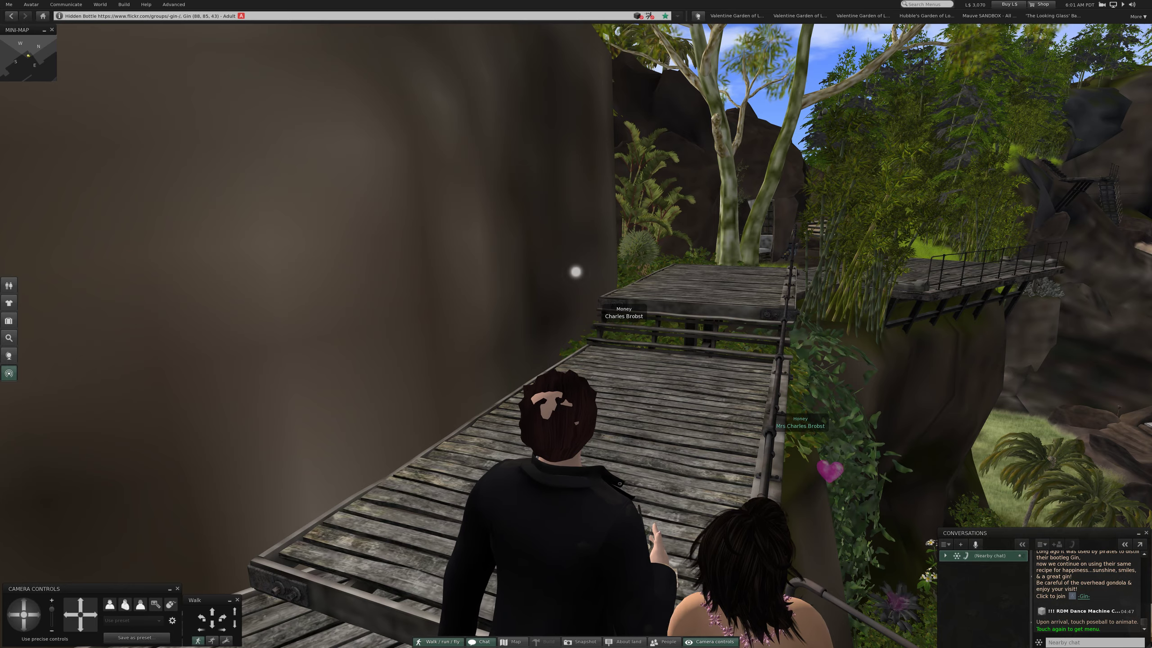
{"action": "key", "text": "Left"}
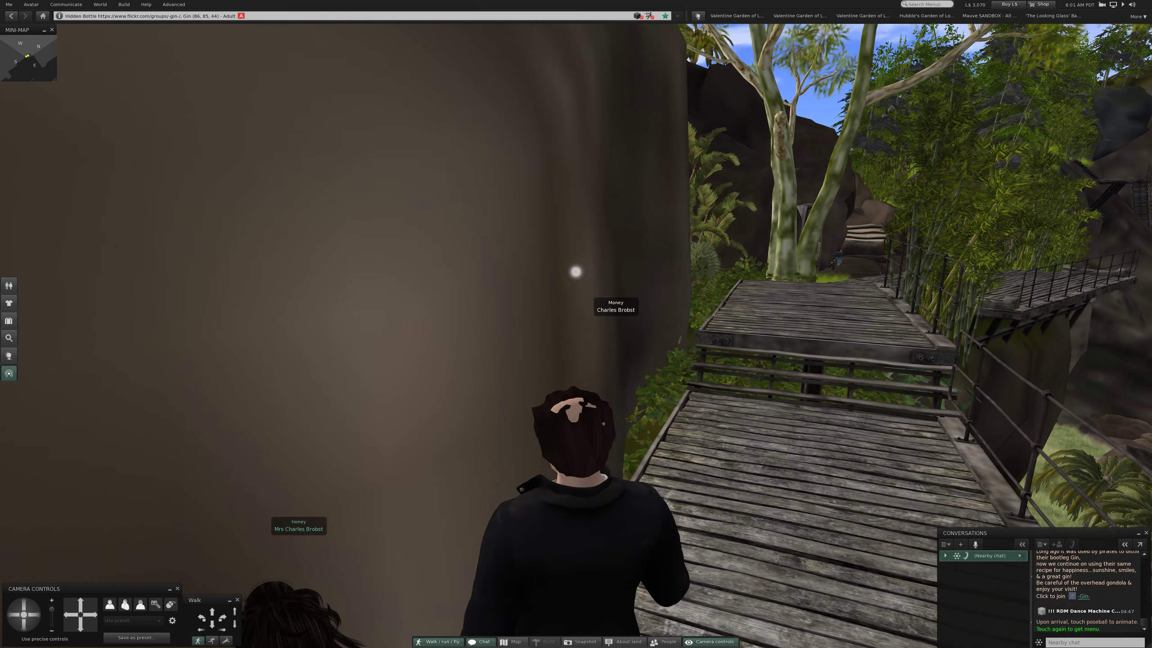
{"action": "key", "text": "Right"}
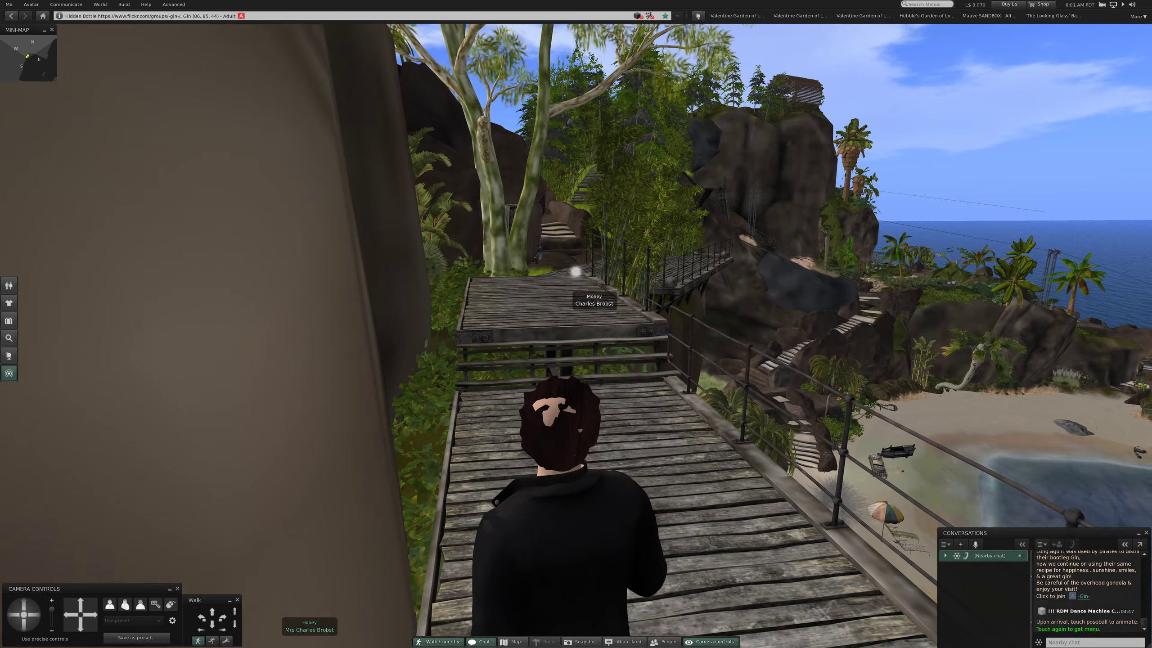
{"action": "key", "text": "Up"}
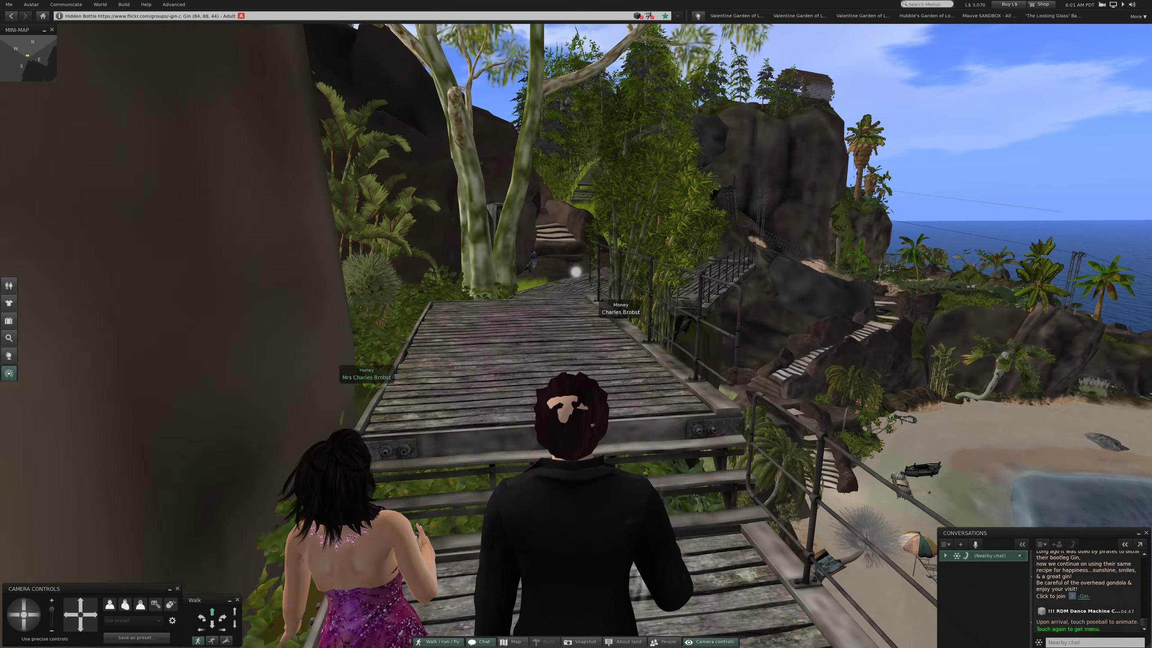
Step: Climb the steps and continue along the cliffside boardwalk
{"action": "key", "text": "Up"}
{"action": "key", "text": "Left"}
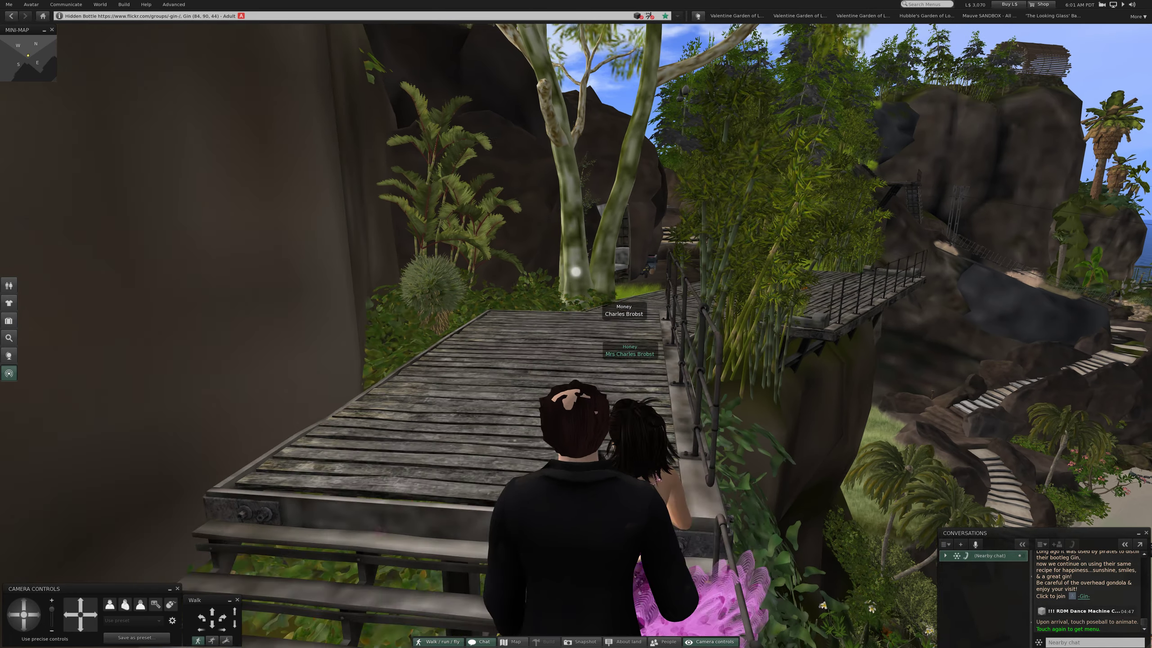
{"action": "key", "text": "Up"}
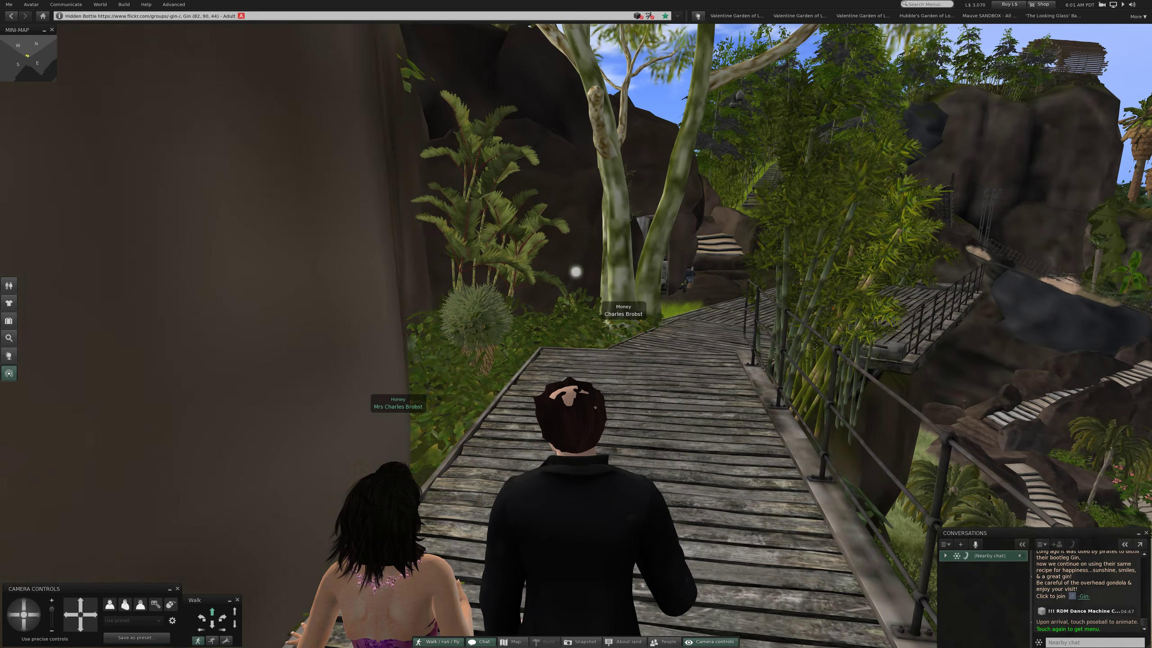
{"action": "key", "text": "Up"}
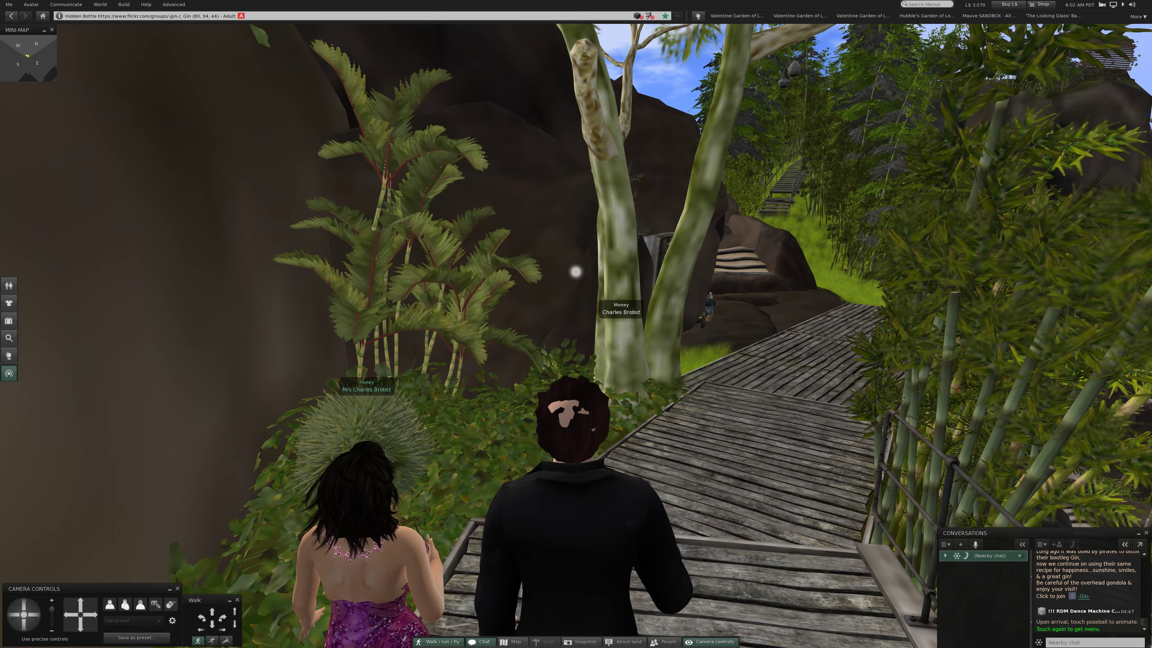
{"action": "key", "text": "Right"}
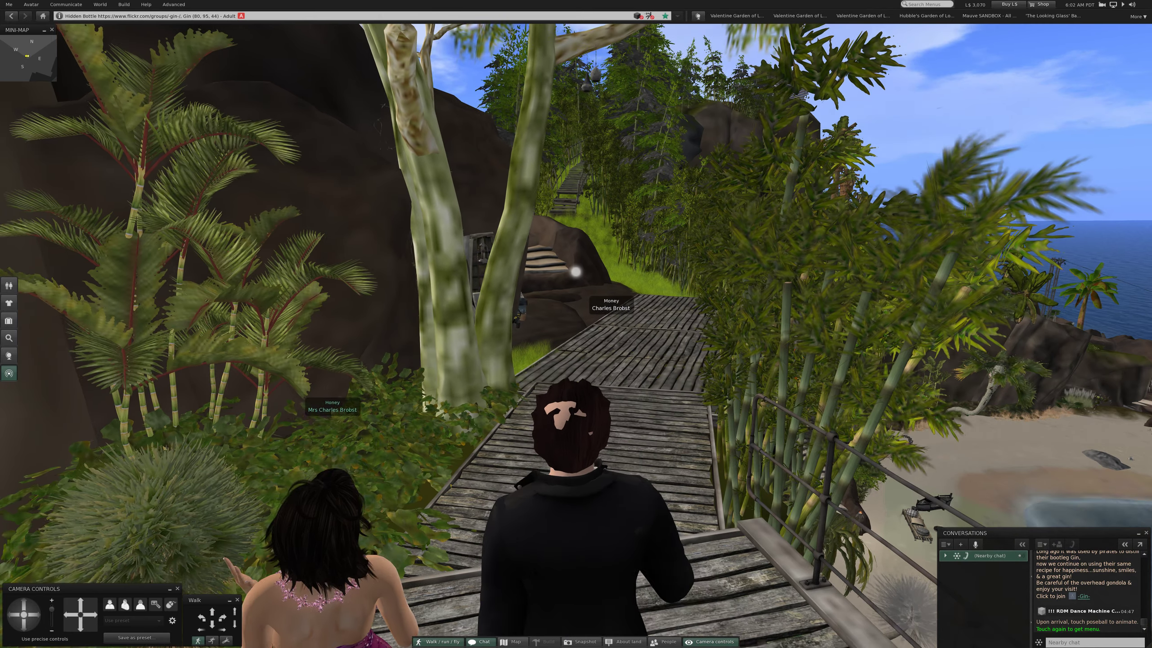
Step: Walk through the bamboo walkway onto the open platform toward the stairs
{"action": "key", "text": "Left"}
{"action": "key", "text": "Up"}
{"action": "key", "text": "Left"}
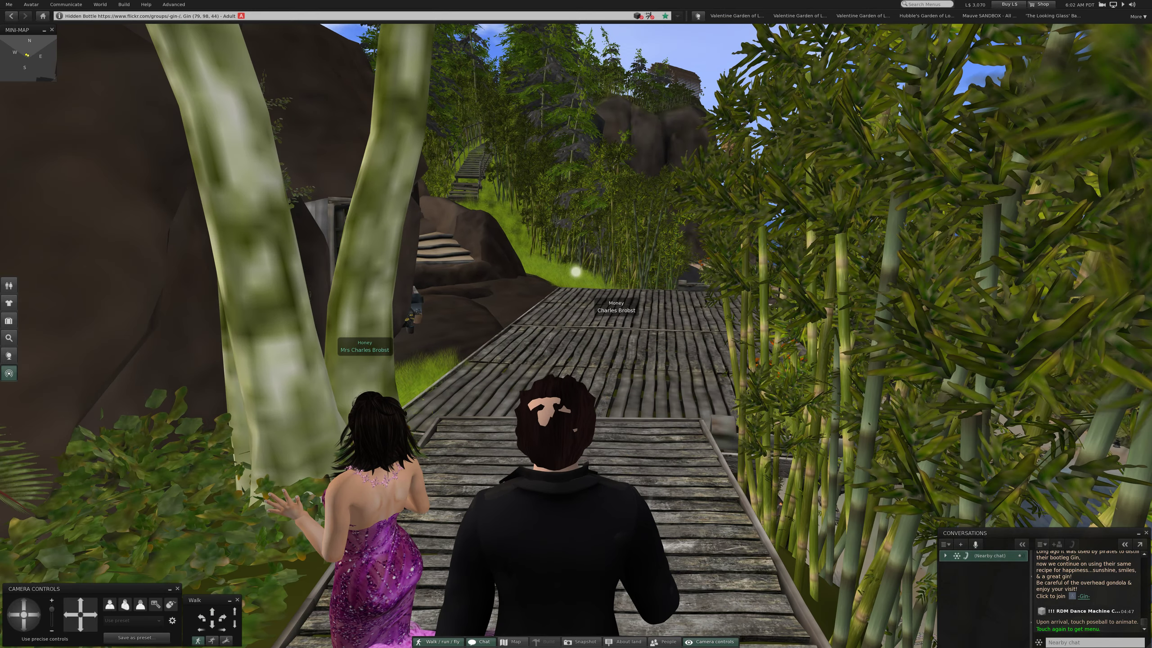
{"action": "key", "text": "Up"}
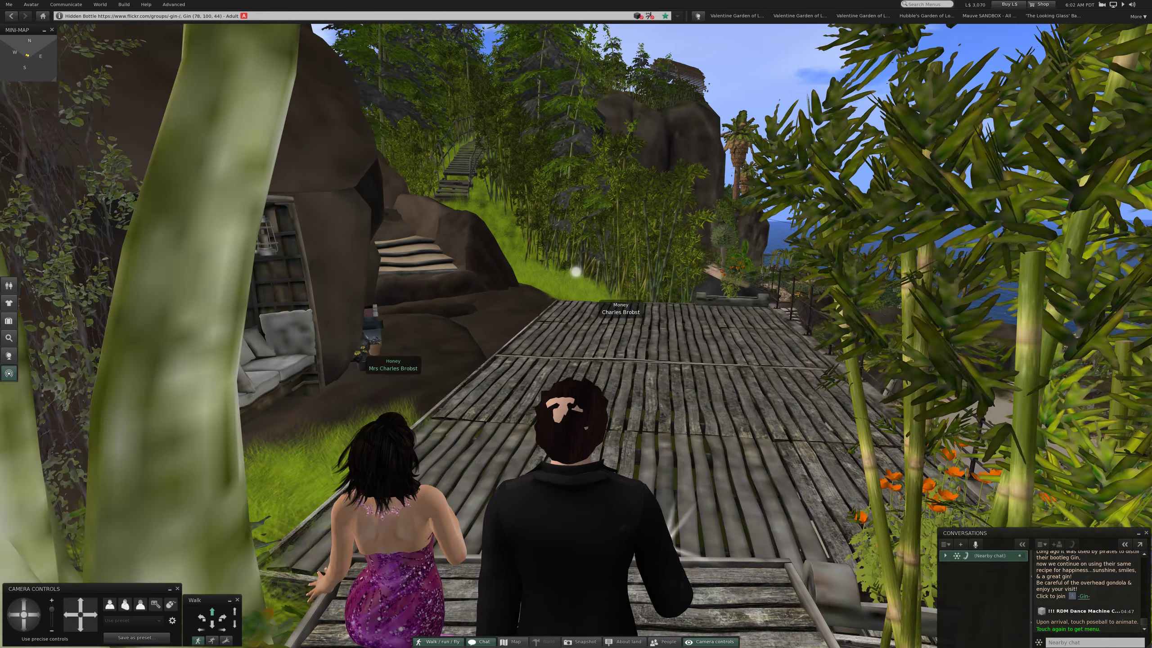
{"action": "key", "text": "Up"}
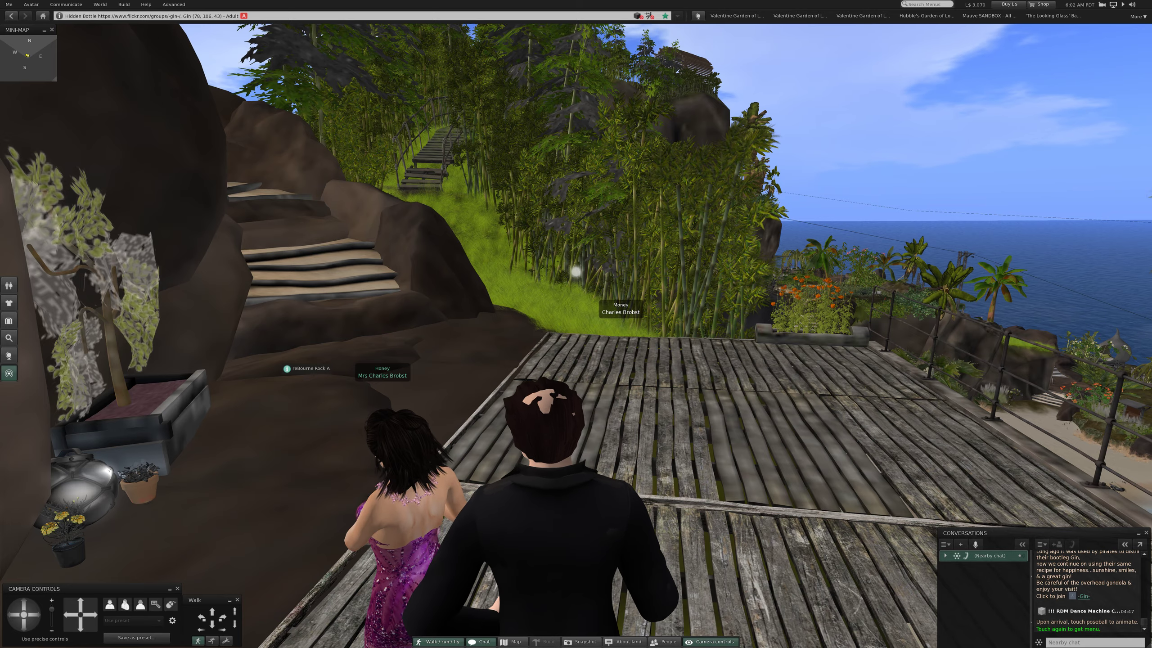
Step: Face the rock alcove and choose Sit Here on the cushioned old boat seat
{"action": "key", "text": "Left"}
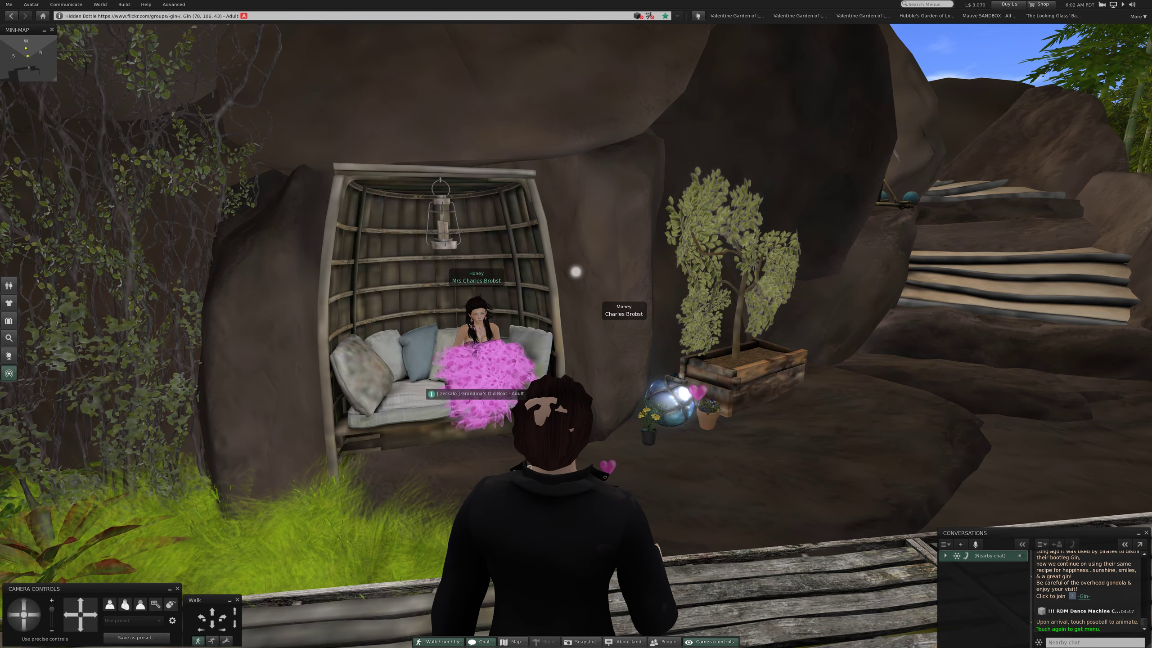
{"action": "right_click", "coordinate": [387, 386]}
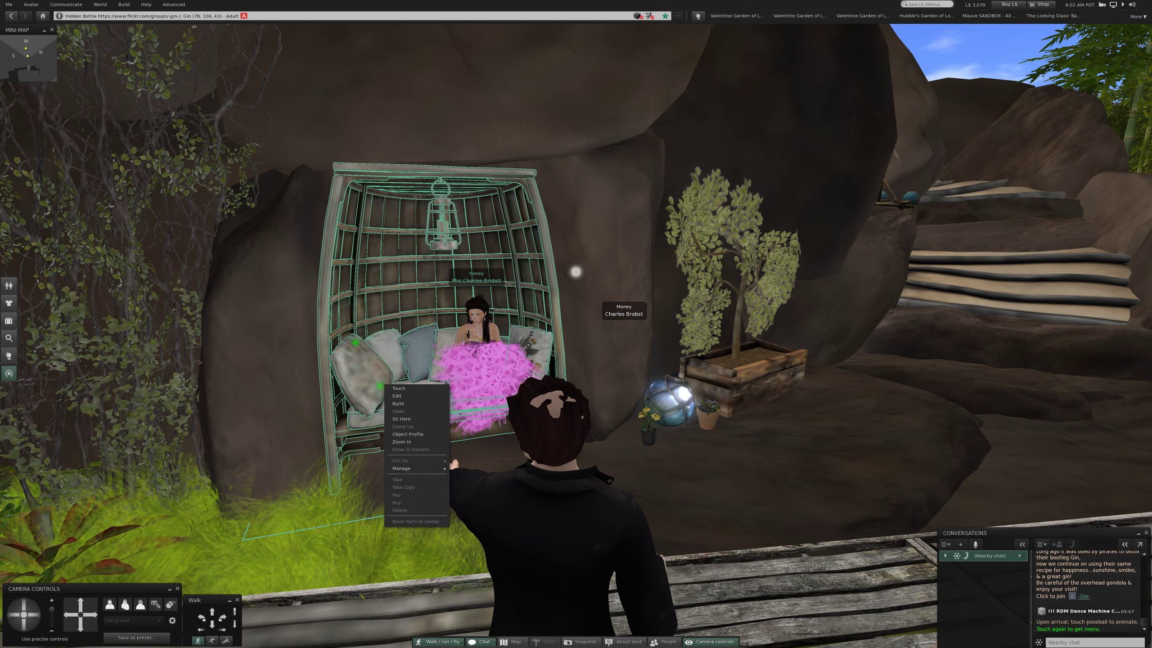
{"action": "left_click", "coordinate": [401, 418]}
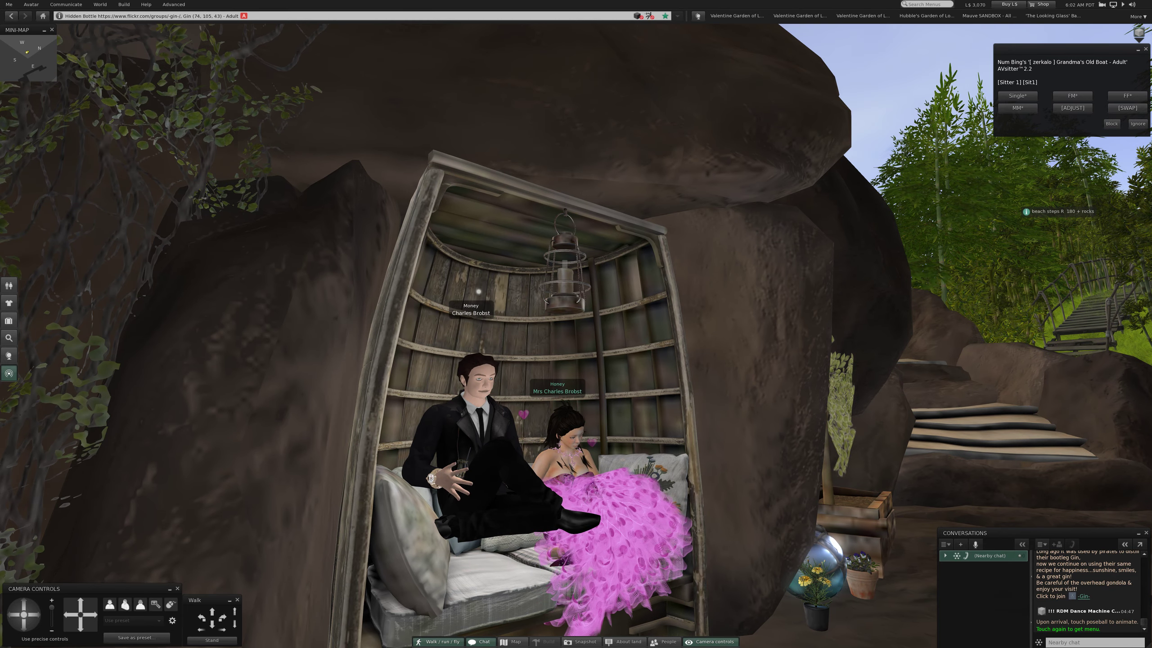
Step: In AVsitter Adjust, use Position mode with a 0.25m step and press Z- to lower him
{"action": "left_click", "coordinate": [1072, 107]}
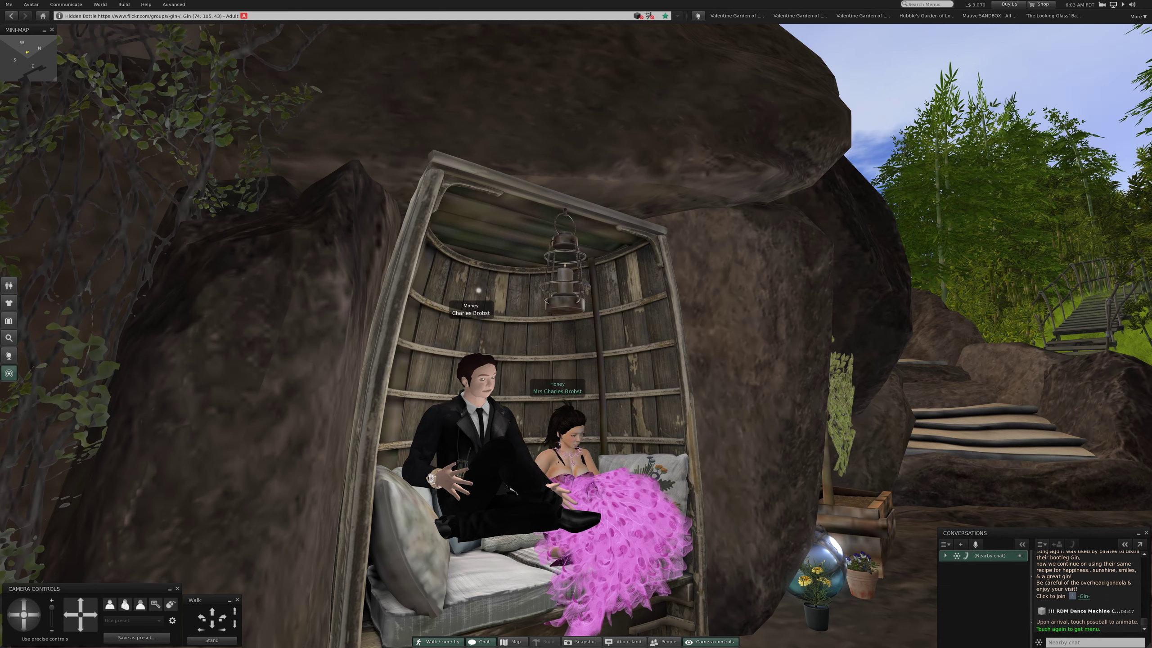
{"action": "left_click", "coordinate": [1072, 95]}
{"action": "left_click", "coordinate": [1127, 96]}
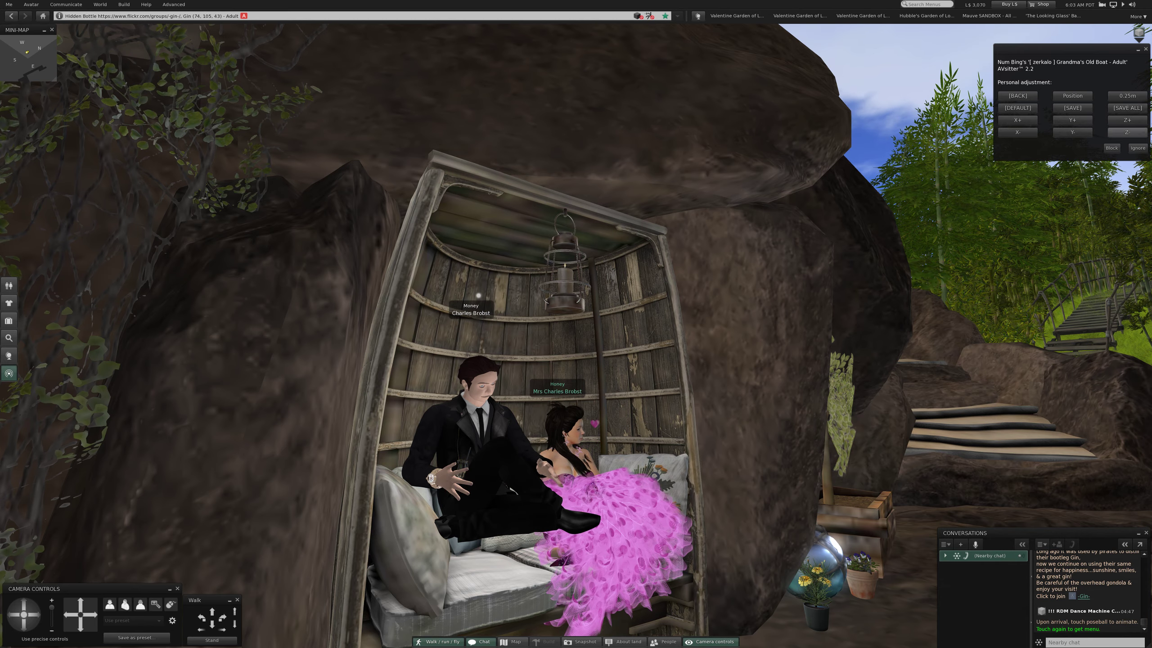
{"action": "left_click", "coordinate": [1127, 131]}
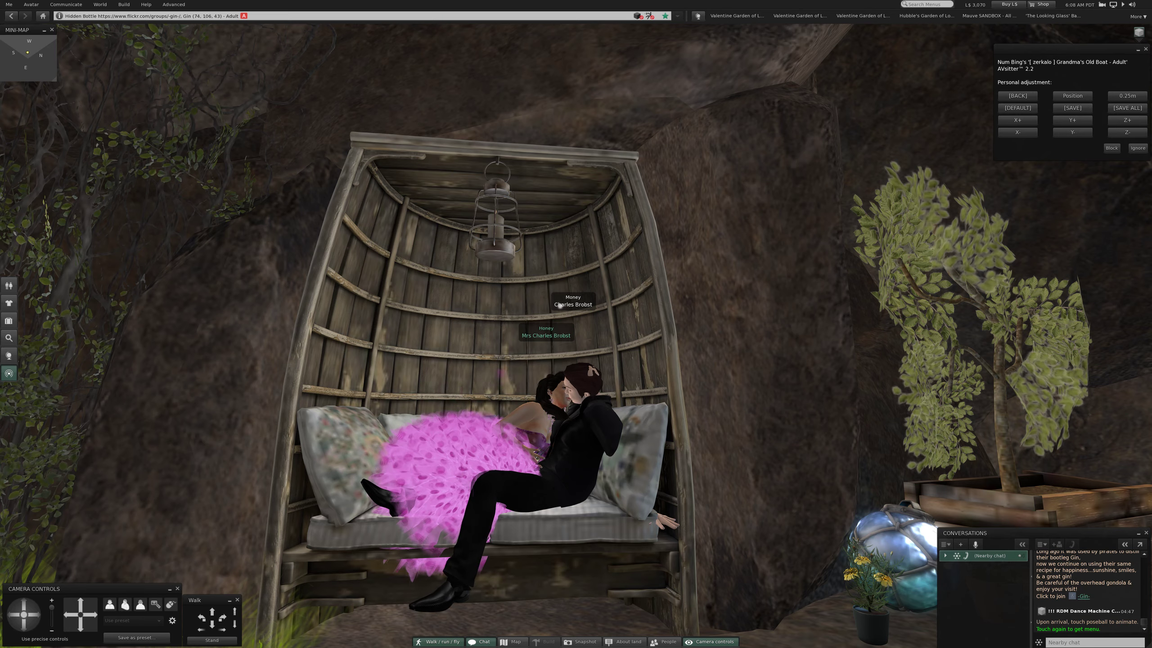
{"action": "scroll", "coordinate": [576, 335], "scroll_direction": "up", "scroll_amount": 3}
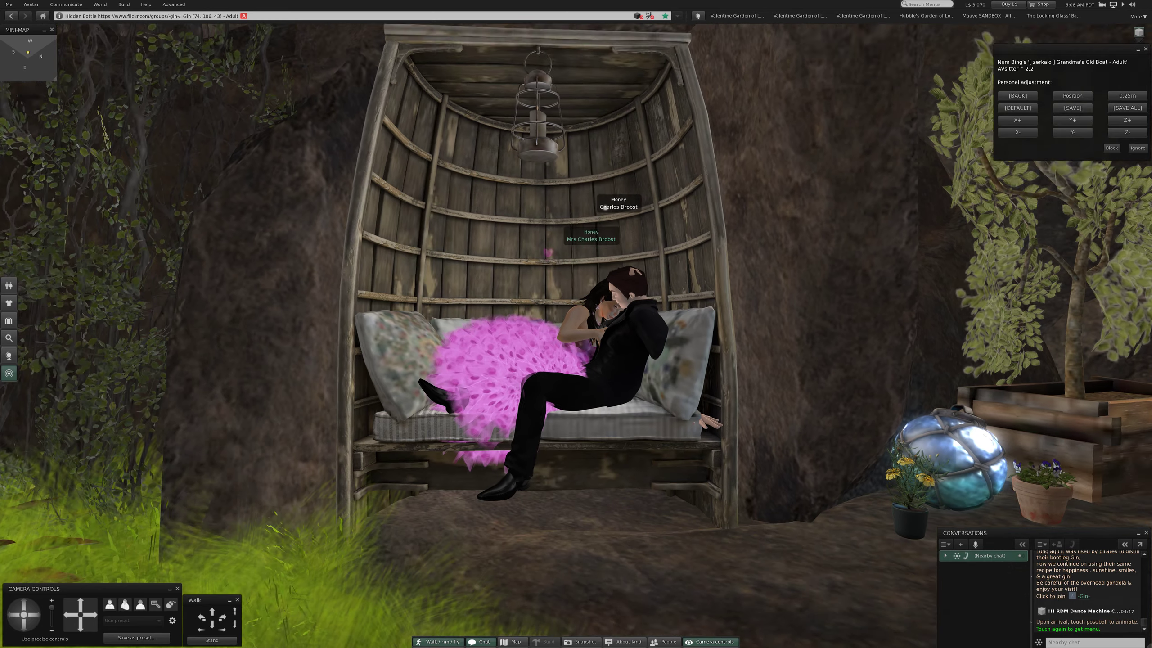
{"action": "scroll", "coordinate": [575, 336], "scroll_direction": "up", "scroll_amount": 2}
{"action": "scroll", "coordinate": [576, 336], "scroll_direction": "up", "scroll_amount": 2}
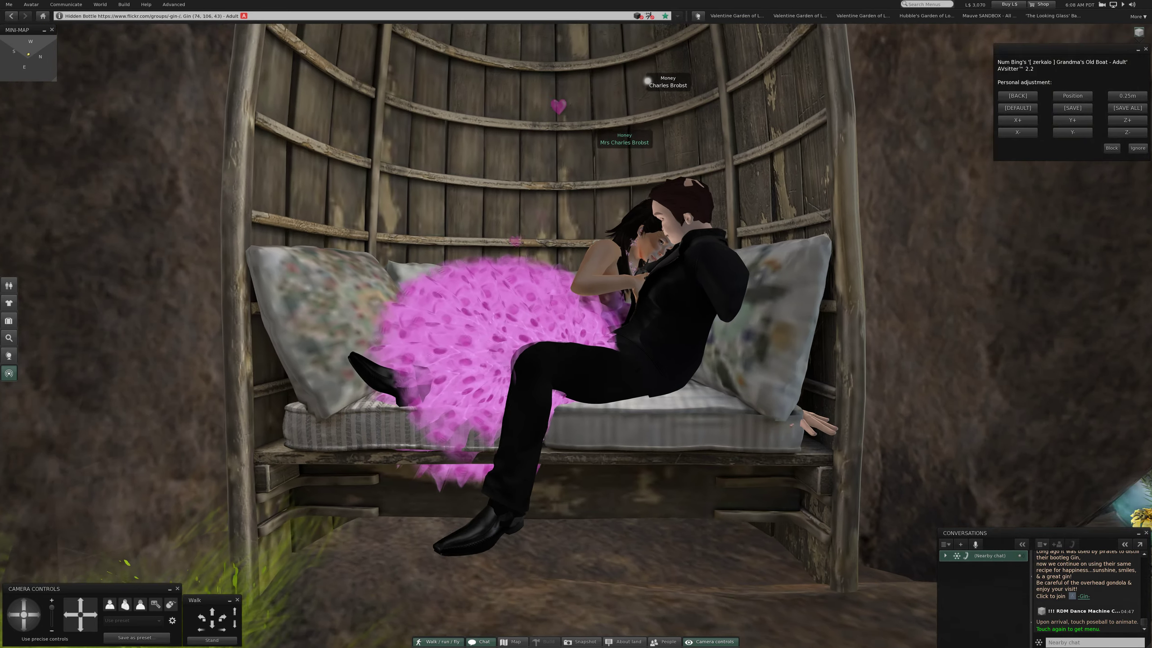
{"action": "scroll", "coordinate": [575, 336], "scroll_direction": "up", "scroll_amount": 1}
{"action": "scroll", "coordinate": [576, 336], "scroll_direction": "up", "scroll_amount": 2}
{"action": "scroll", "coordinate": [577, 336], "scroll_direction": "up", "scroll_amount": 2}
{"action": "scroll", "coordinate": [576, 336], "scroll_direction": "up", "scroll_amount": 1}
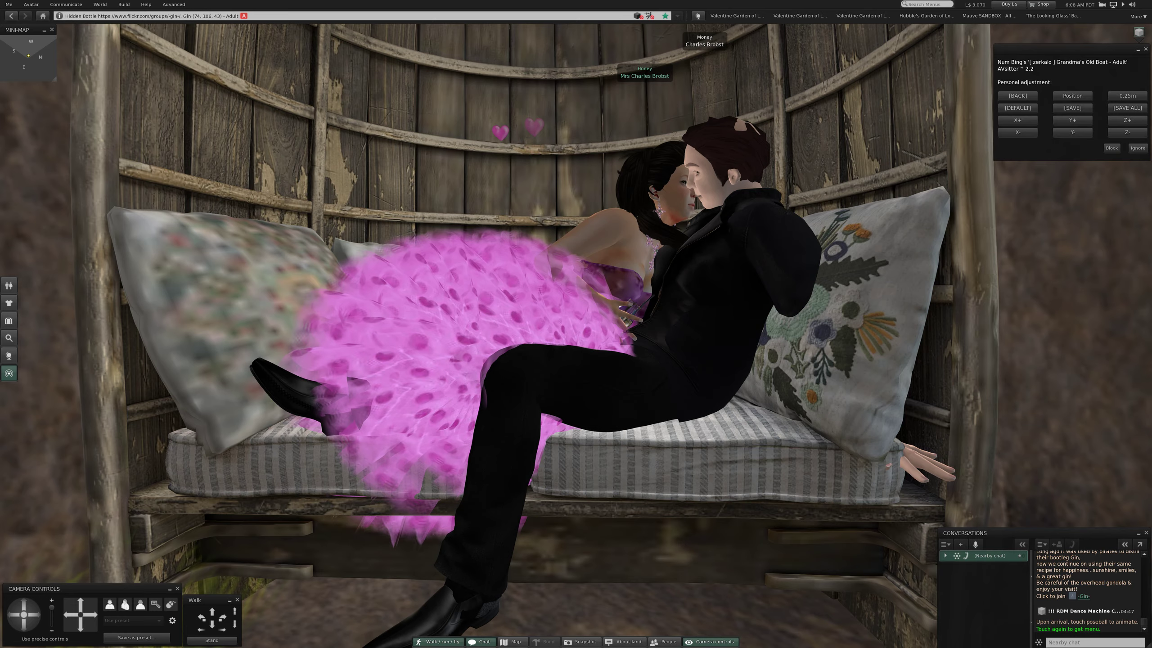
{"action": "scroll", "coordinate": [575, 336], "scroll_direction": "up", "scroll_amount": 1}
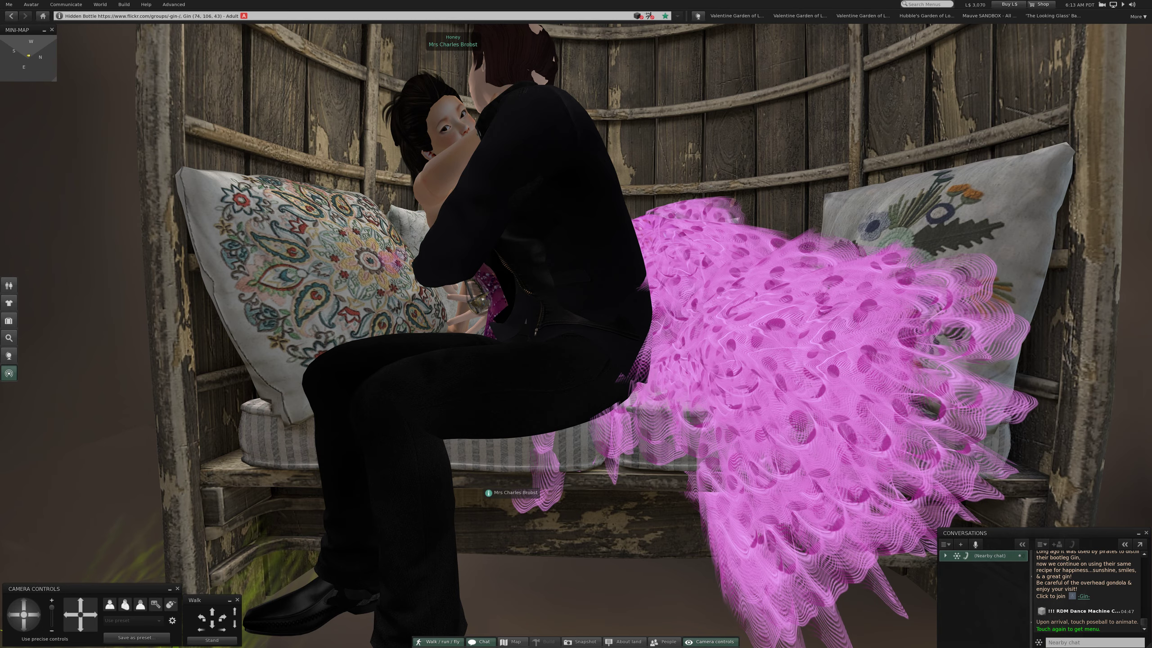
Step: Stand the avatar up from the bench
{"action": "left_click", "coordinate": [212, 640]}
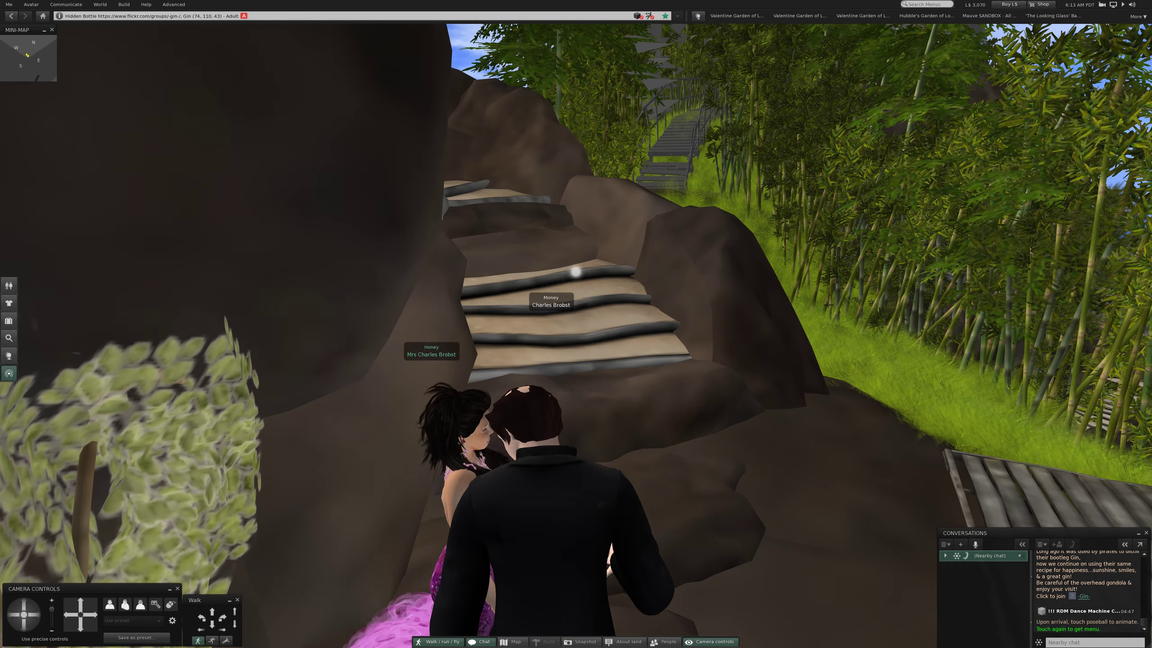
Step: Walk toward the torch and up to the first stone steps
{"action": "key", "text": "Up"}
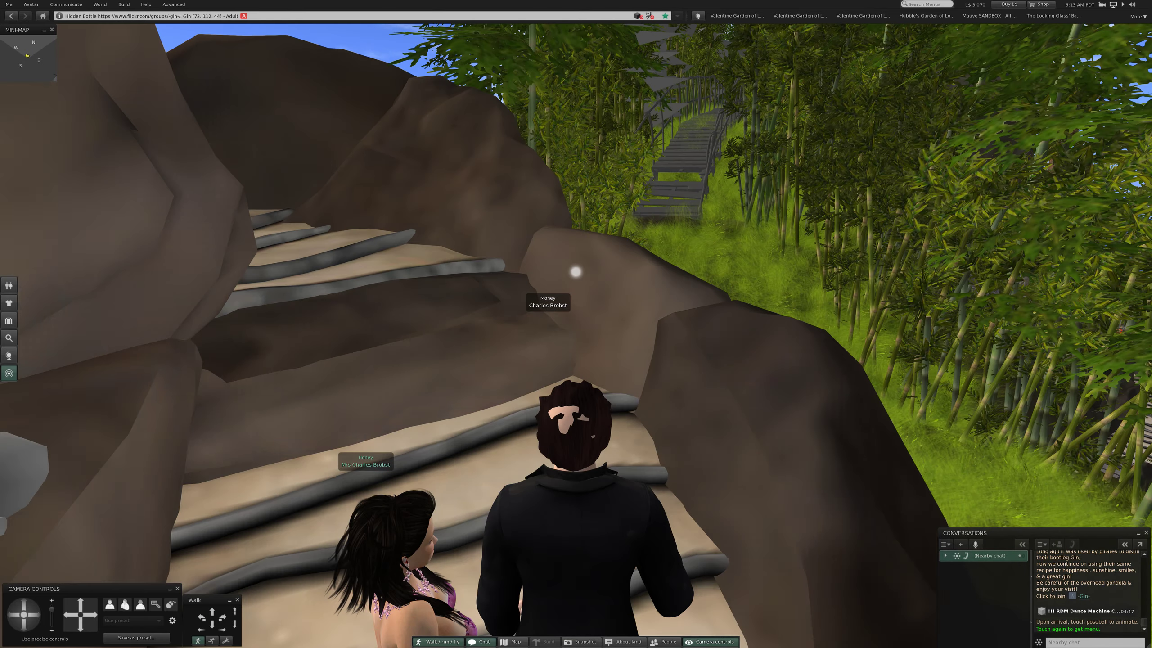
{"action": "key", "text": "Left"}
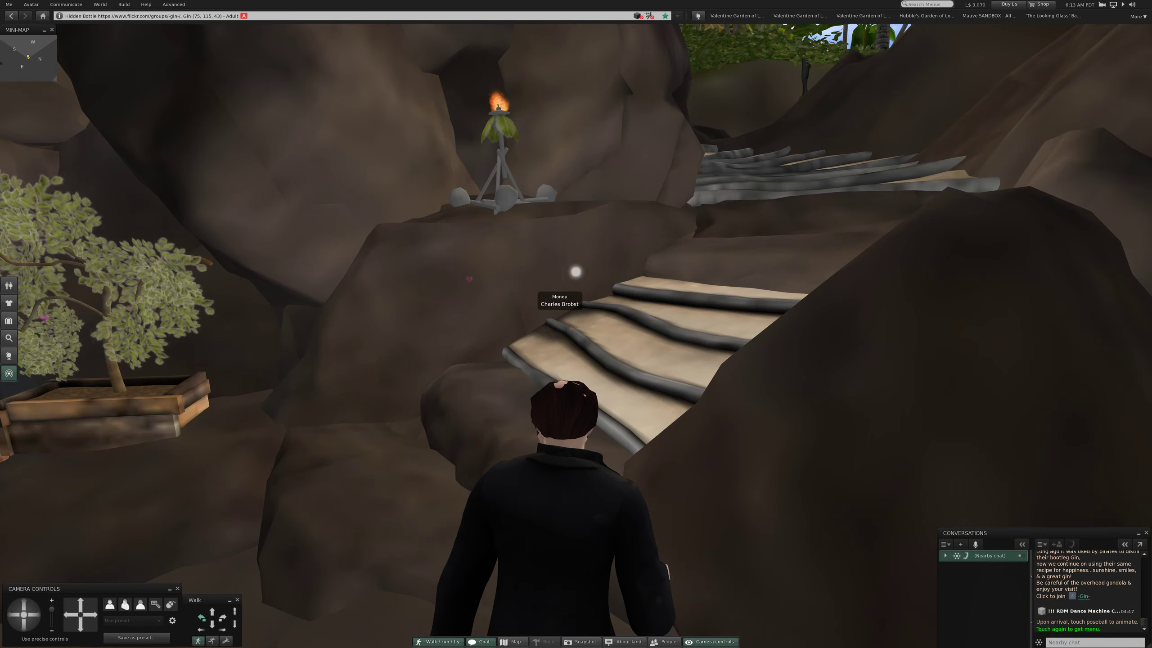
{"action": "key", "text": "Up"}
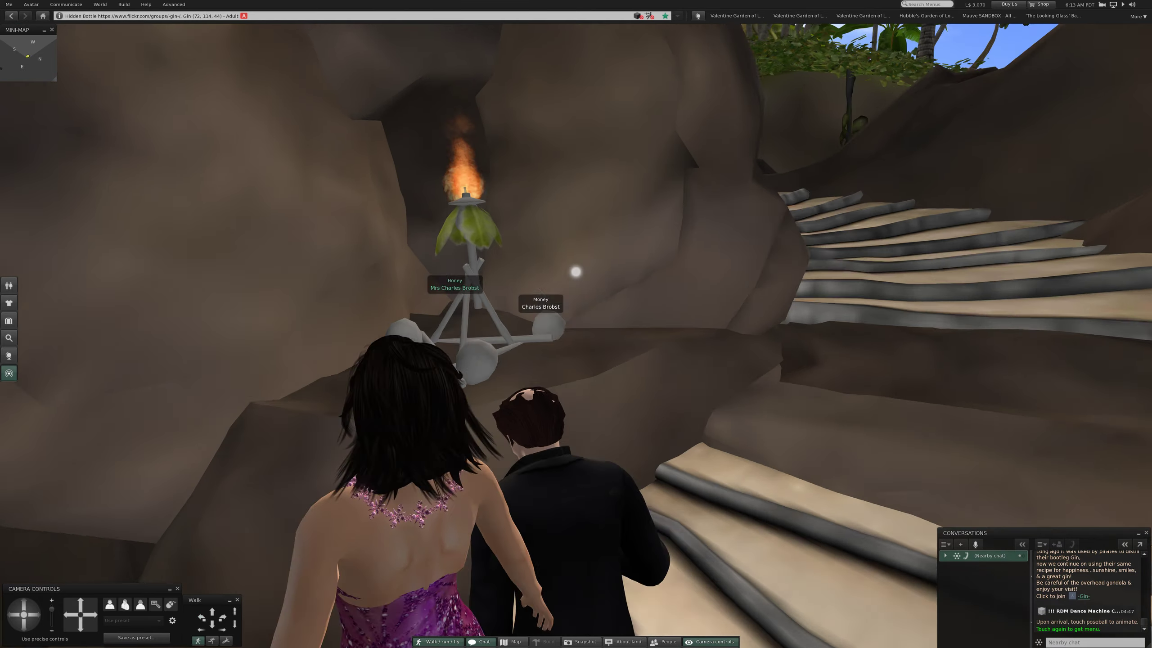
{"action": "key", "text": "Right"}
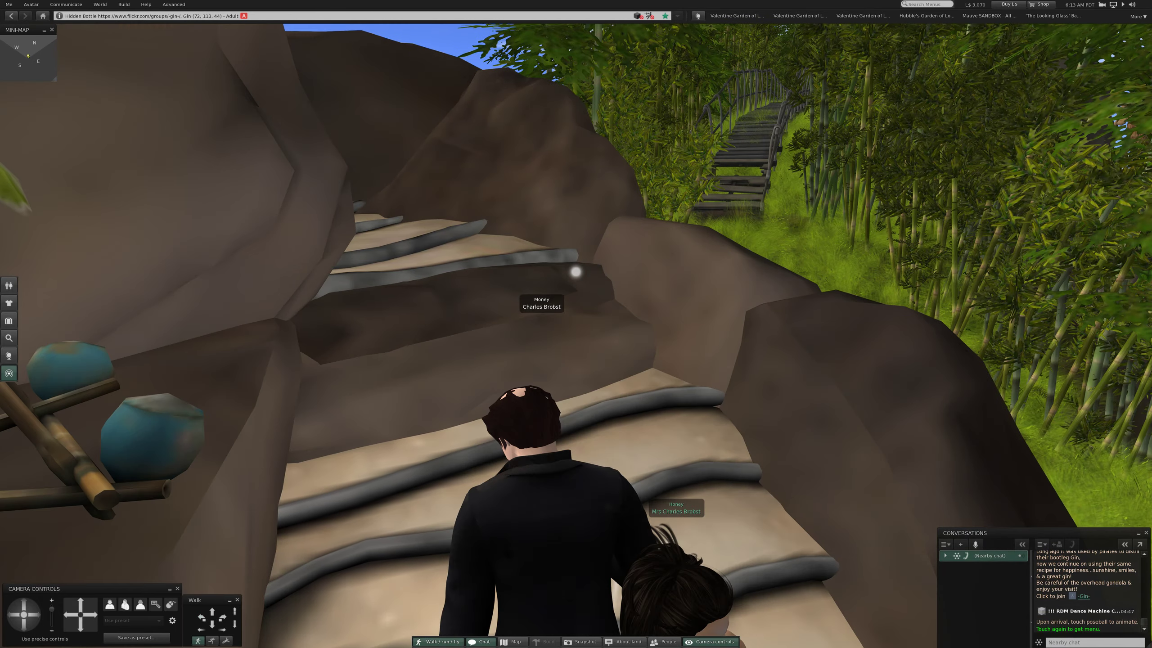
{"action": "key", "text": "Left"}
{"action": "key", "text": "Up"}
{"action": "key", "text": "Up"}
Step: Climb the winding staircase past the rock to the bend near the top
{"action": "key", "text": "Left"}
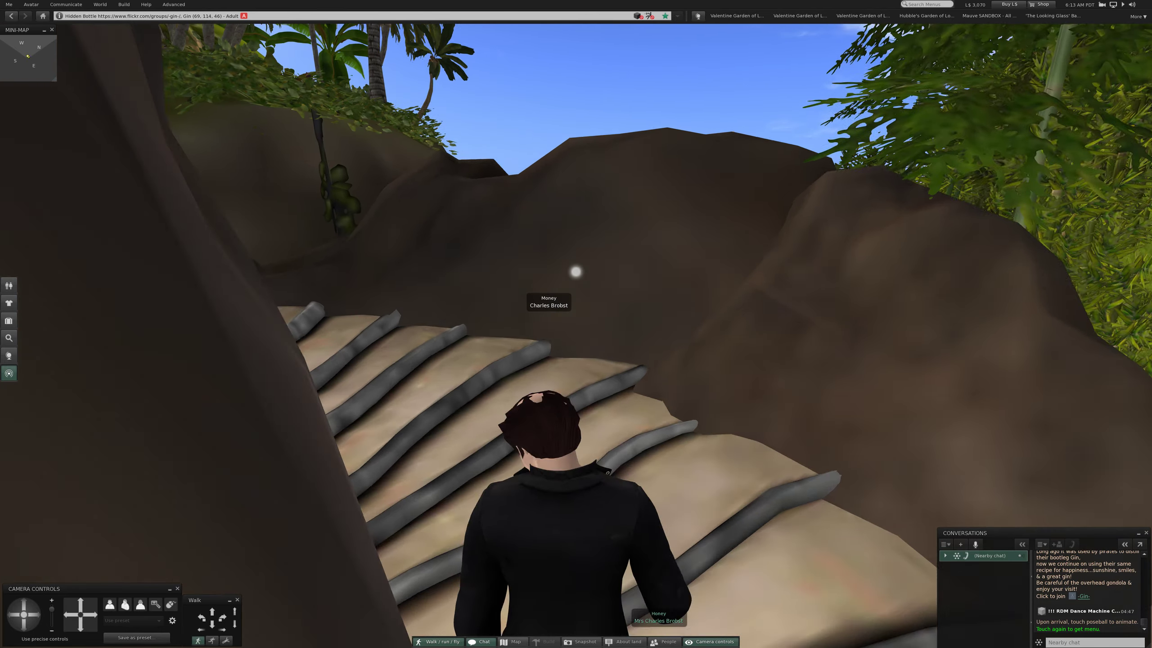
{"action": "key", "text": "Right"}
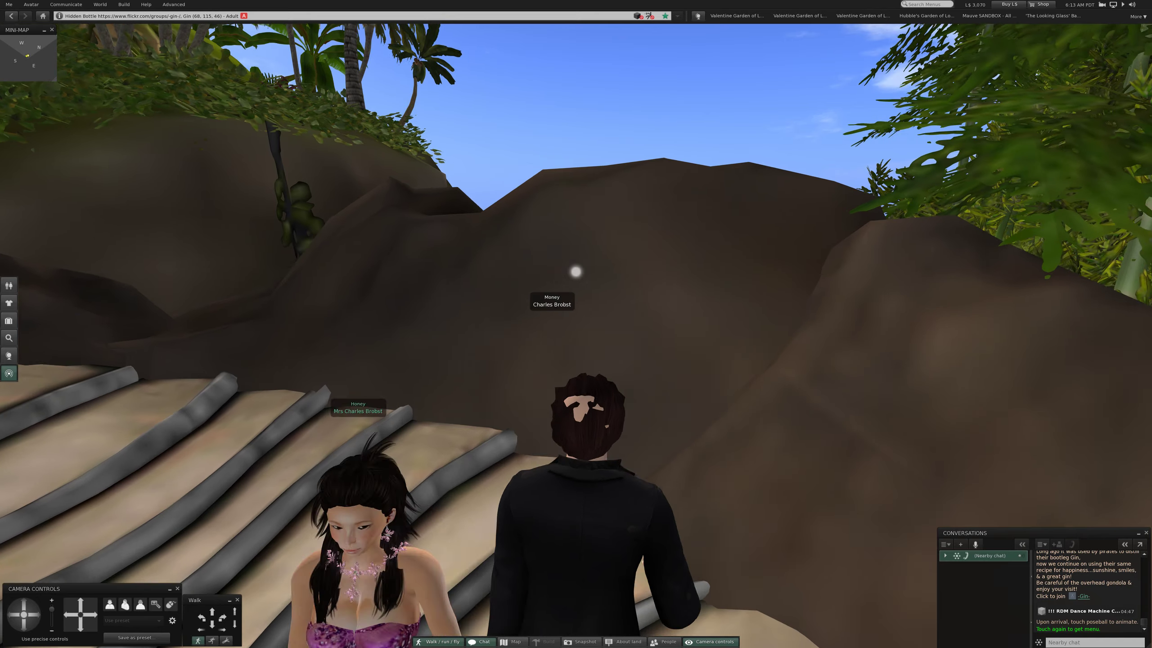
{"action": "key", "text": "Left"}
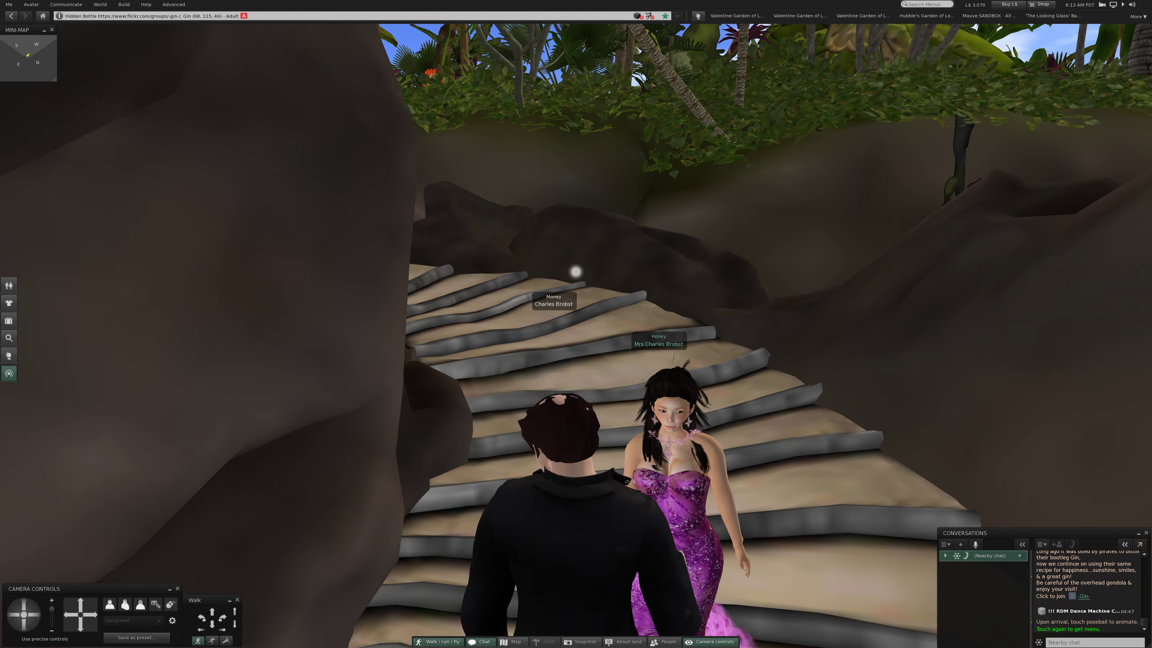
{"action": "key", "text": "Left"}
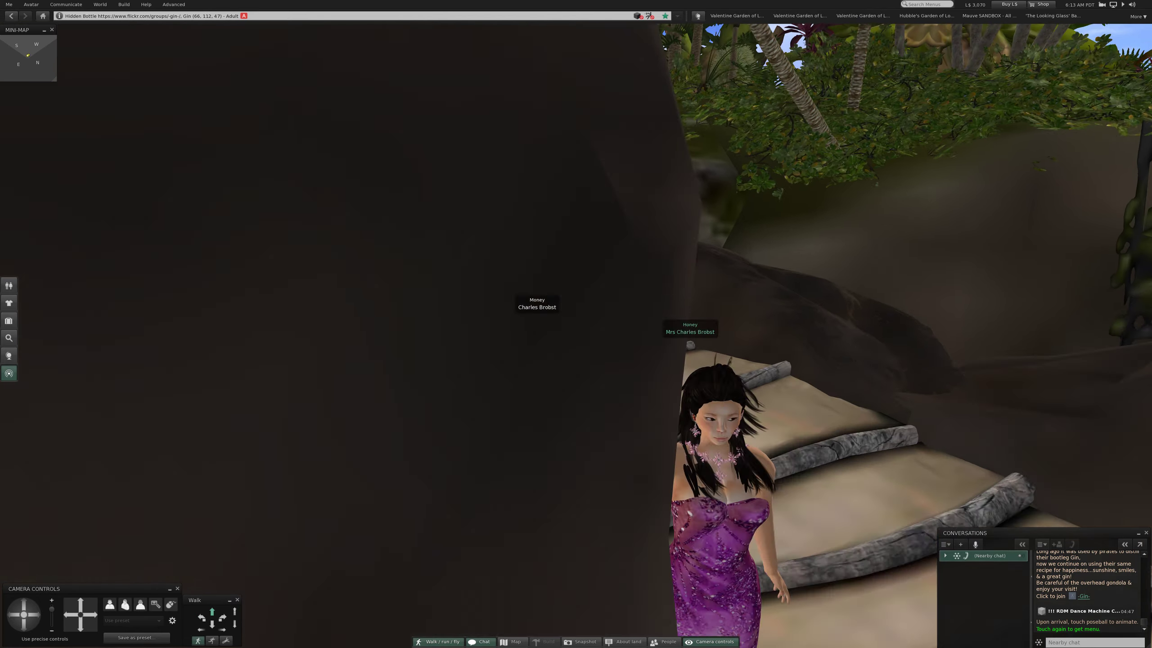
{"action": "key", "text": "Right"}
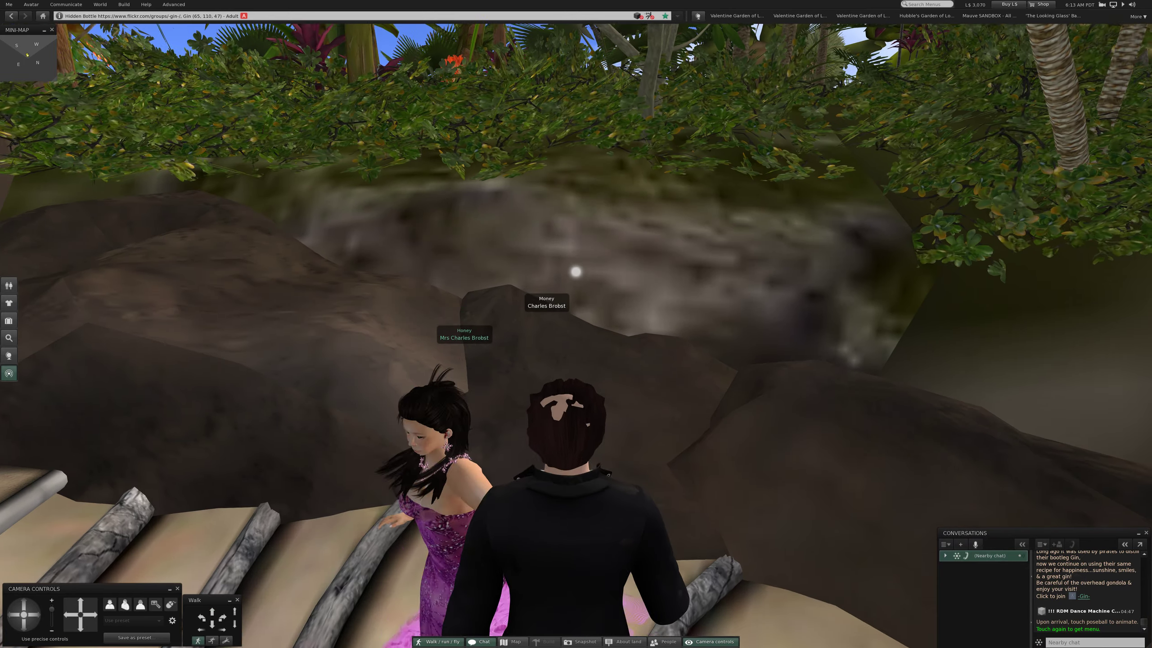
{"action": "key", "text": "Left"}
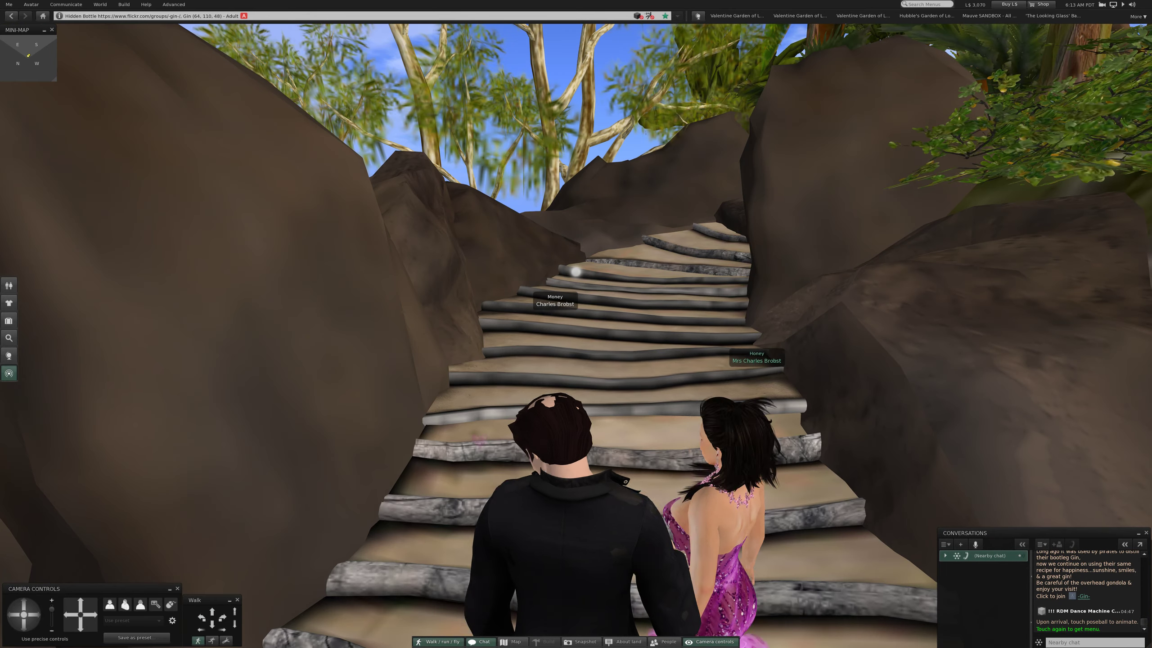
{"action": "key", "text": "Up"}
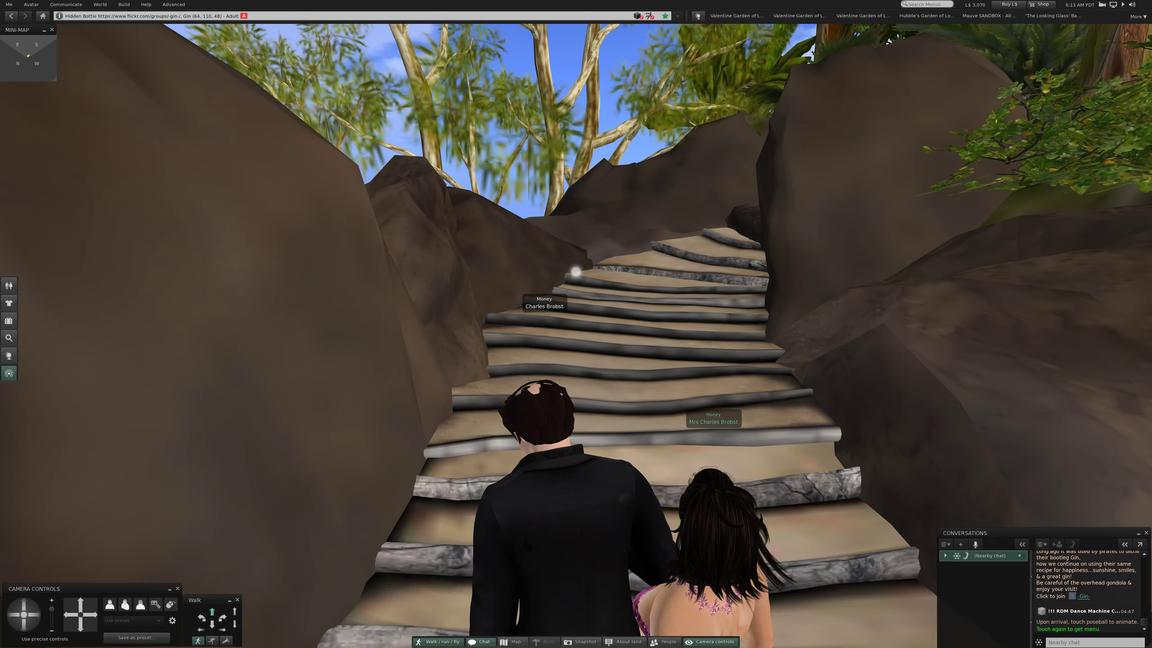
{"action": "key", "text": "Left"}
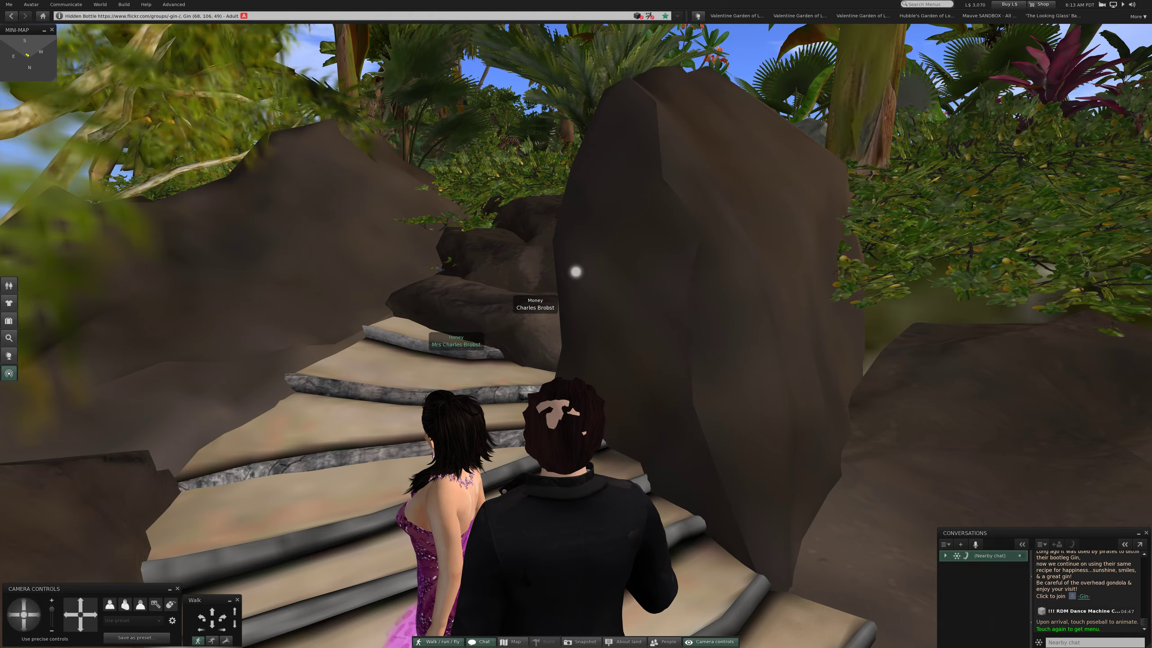
Step: Climb past the top rock and walk along the jungle path
{"action": "key", "text": "Up"}
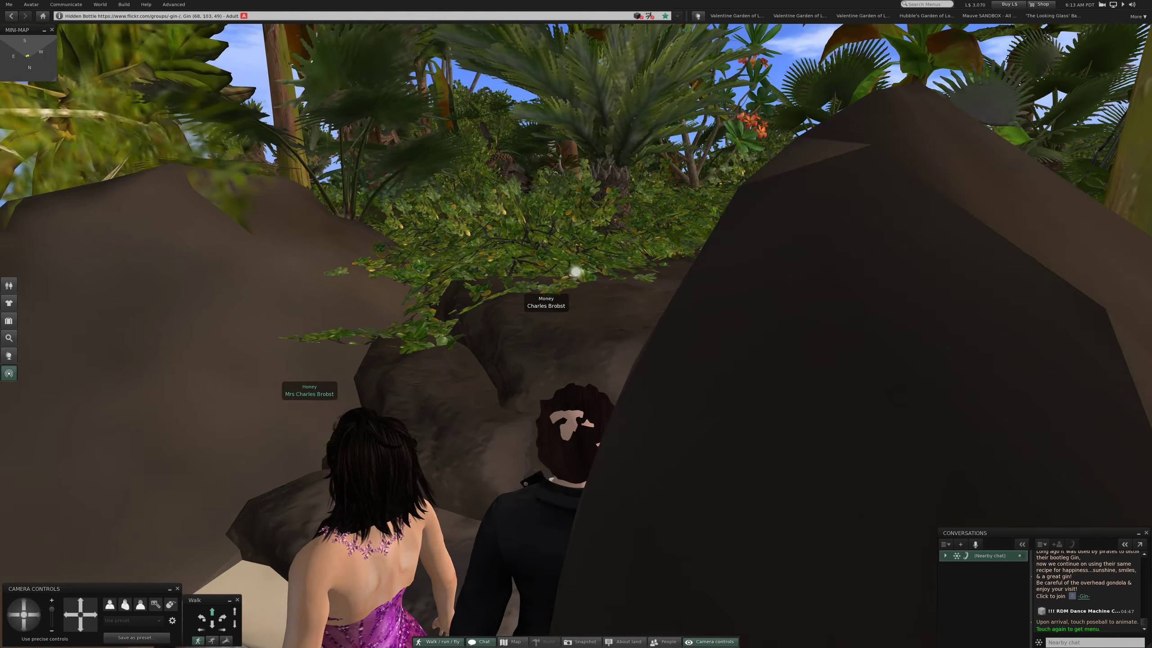
{"action": "key", "text": "Up"}
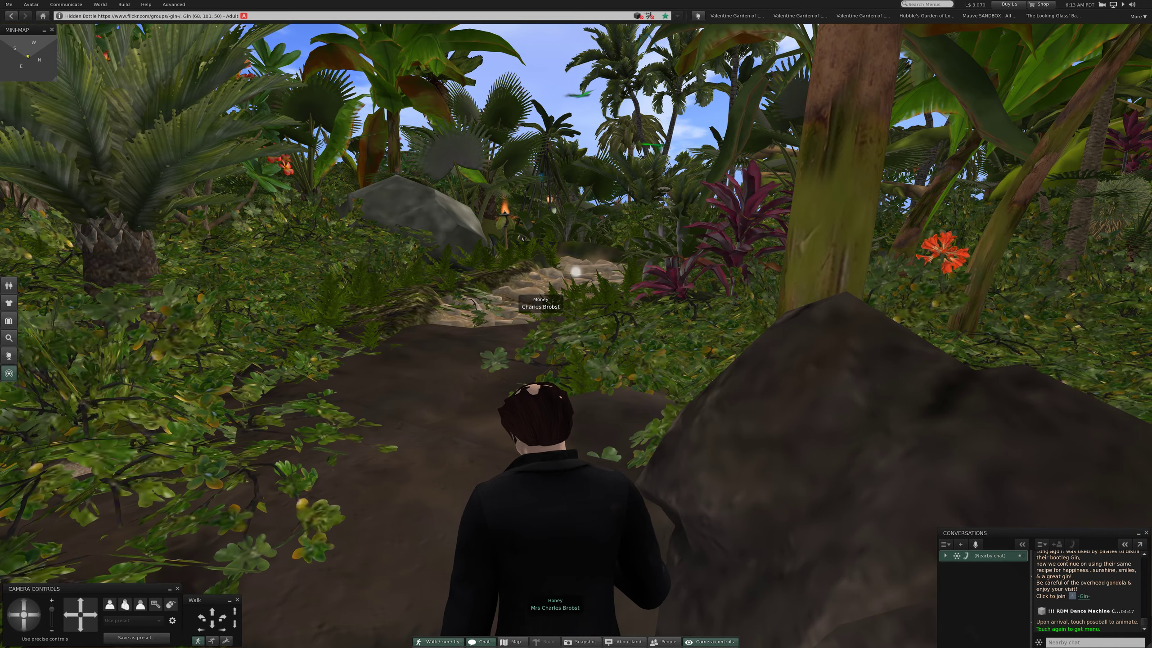
{"action": "key", "text": "Up"}
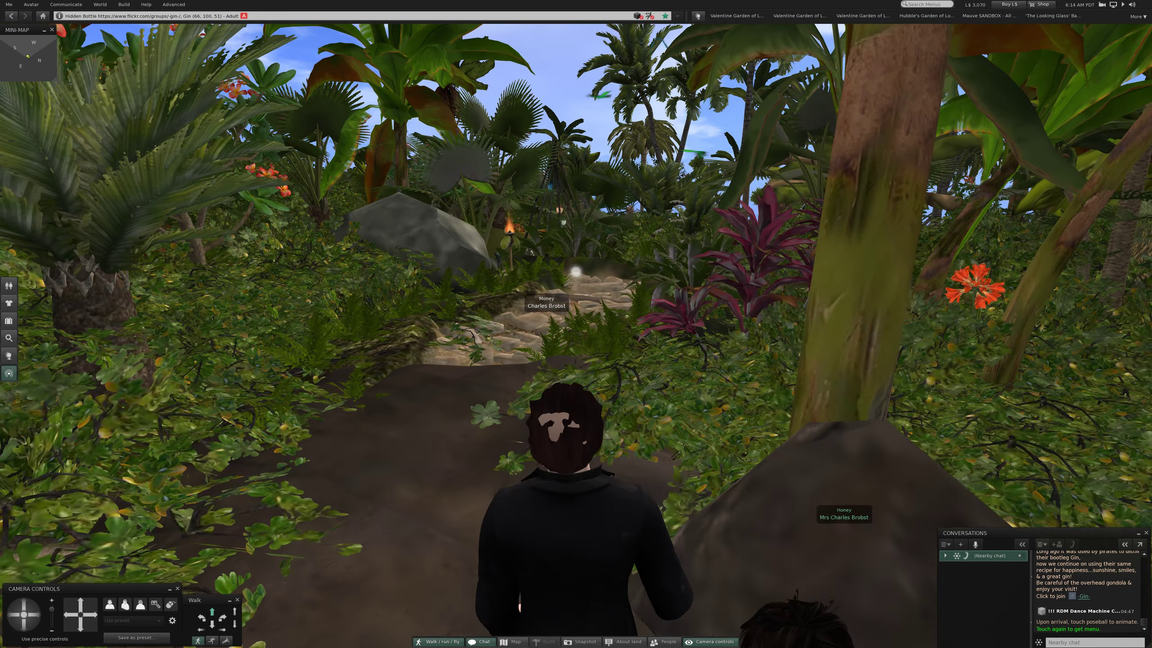
{"action": "key", "text": "Up"}
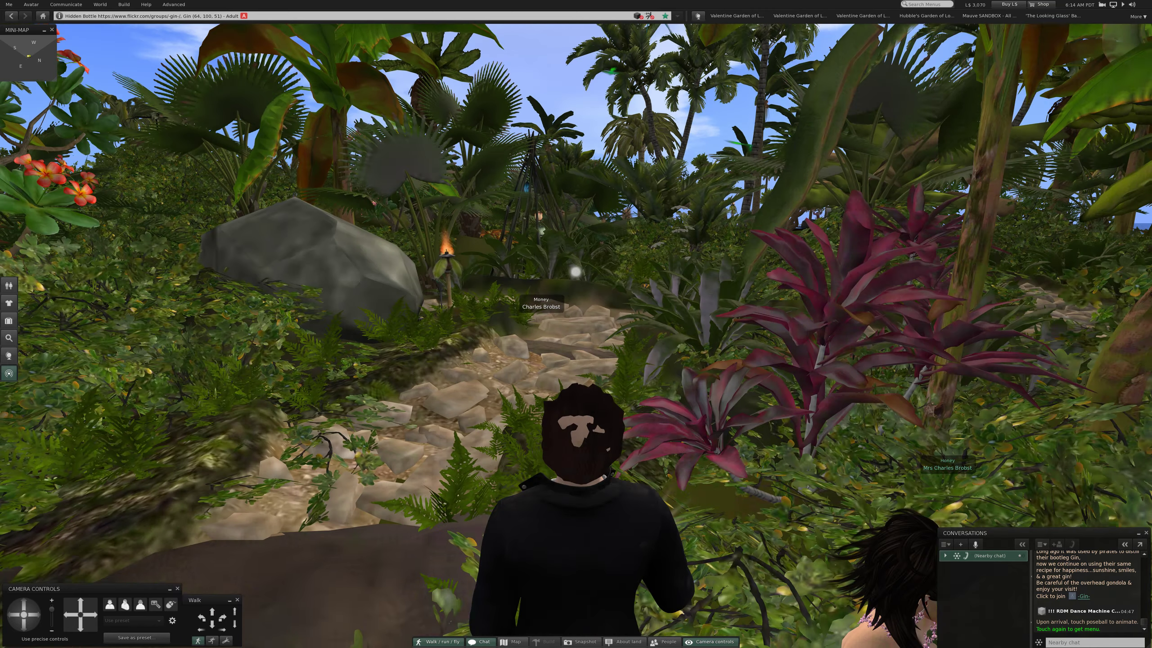
{"action": "key", "text": "Up"}
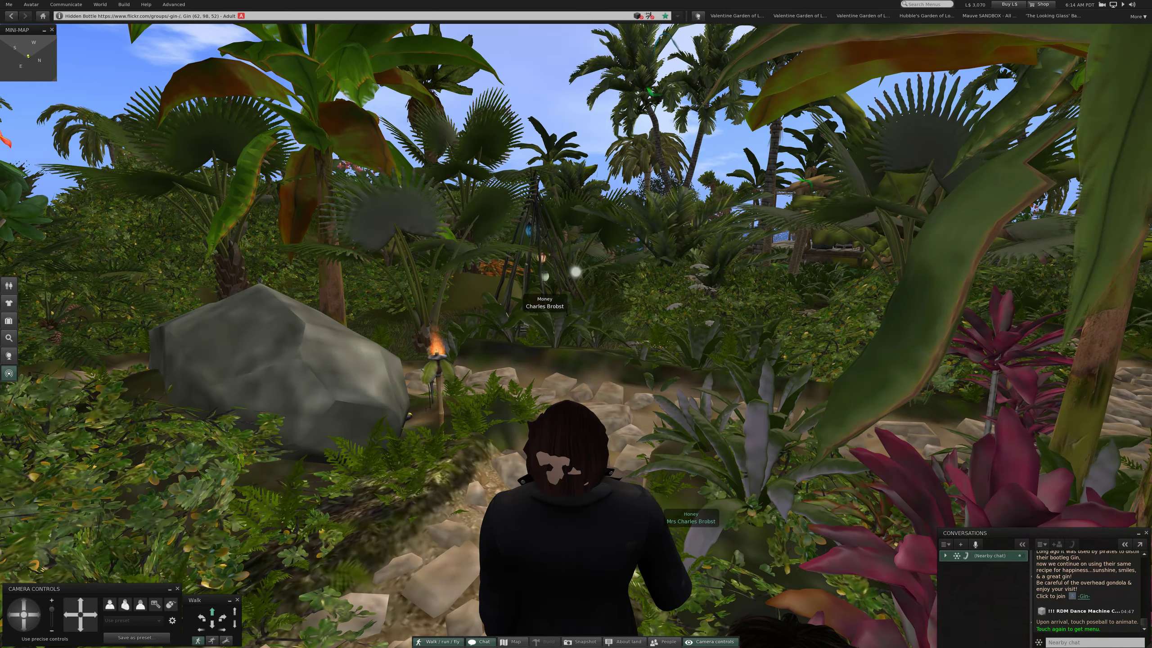
{"action": "key", "text": "Up"}
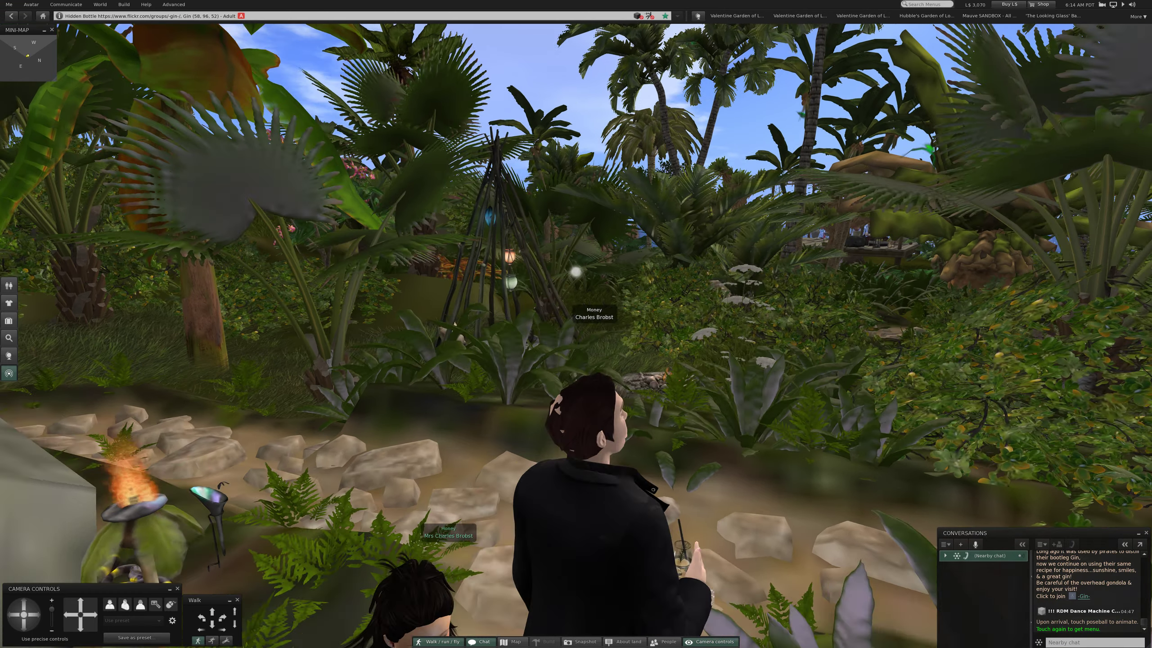
Step: Turn along the stone path to face the large grey rock and torch
{"action": "key", "text": "Right"}
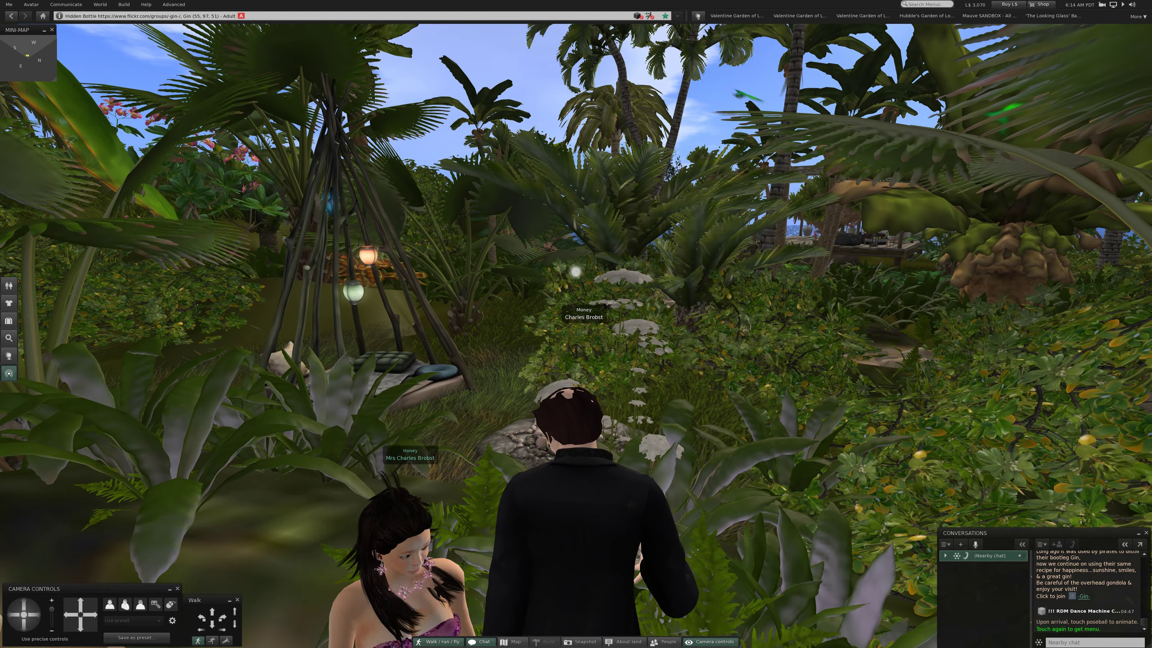
{"action": "key", "text": "Right"}
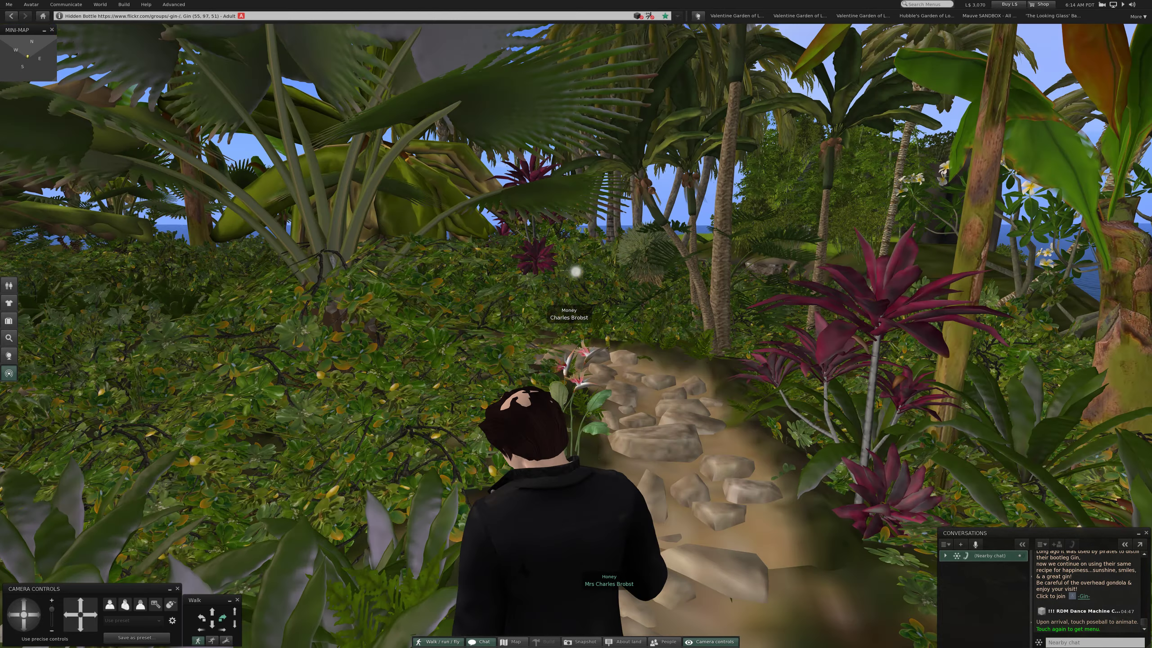
{"action": "key", "text": "Left"}
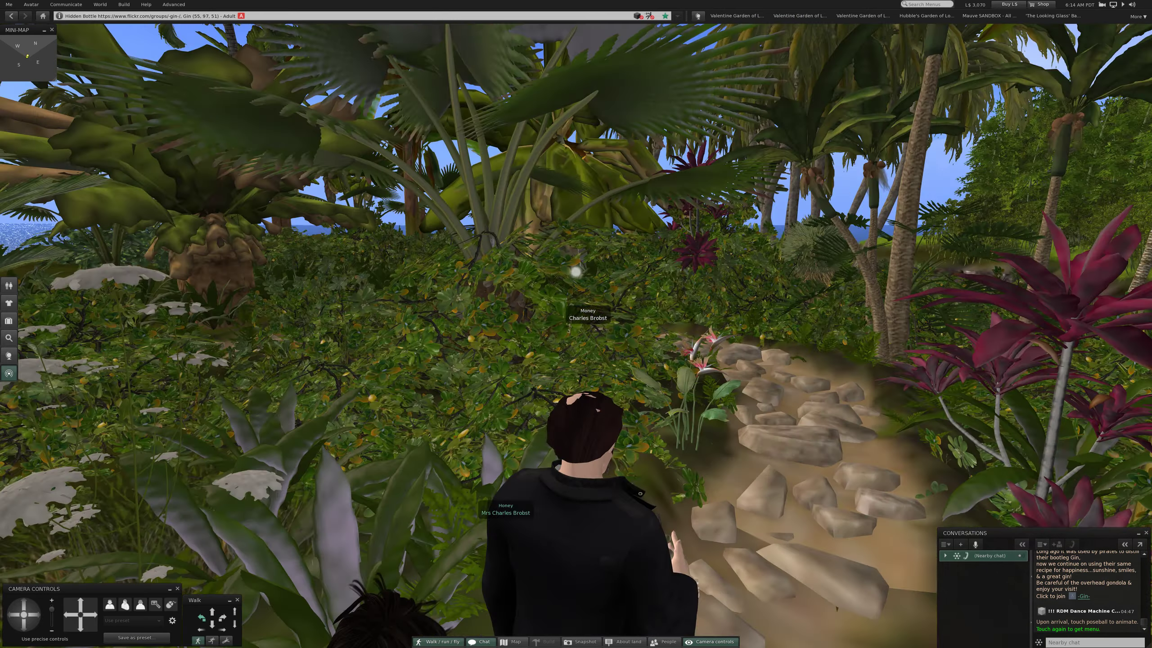
{"action": "key", "text": "Right"}
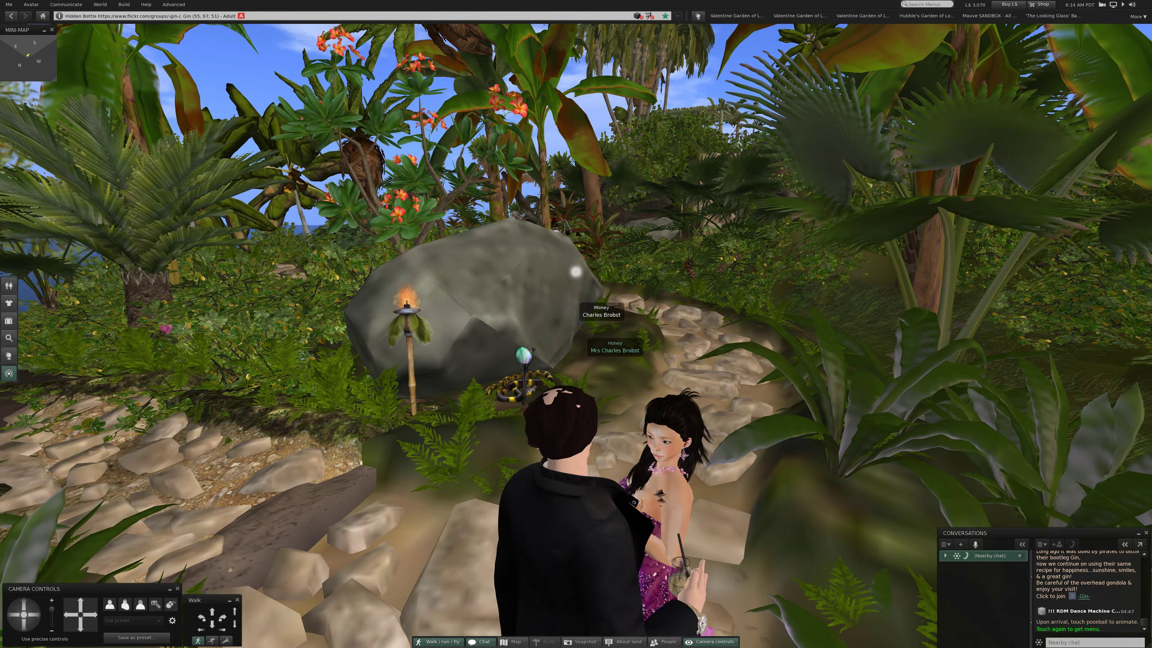
{"action": "key", "text": "Right"}
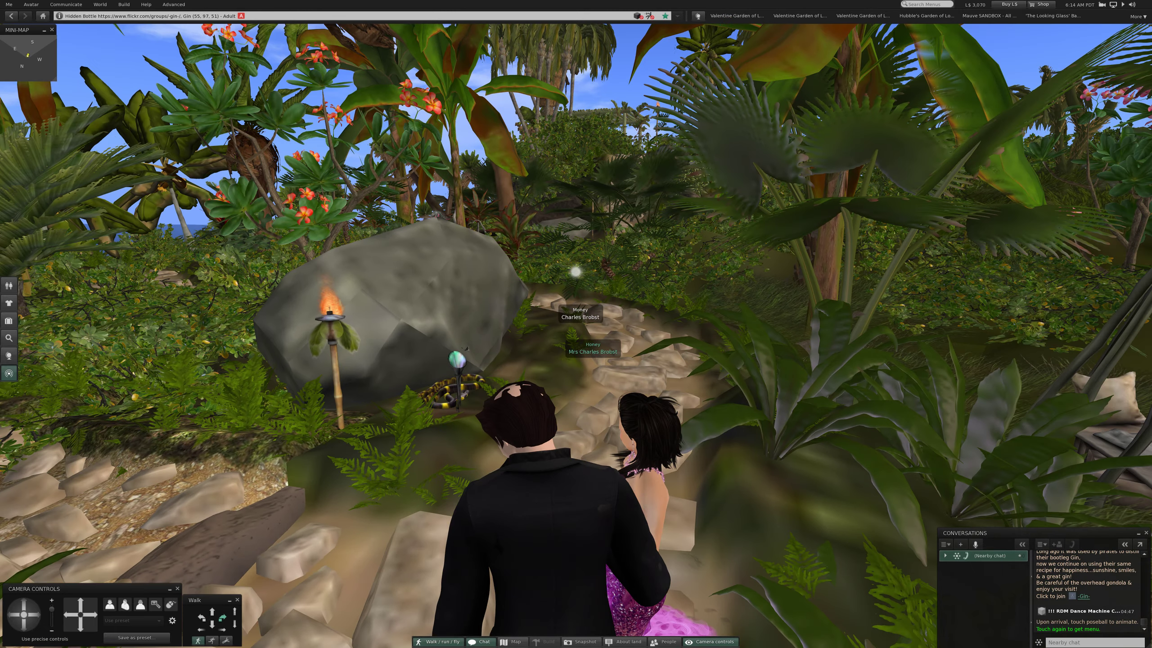
{"action": "key", "text": "Left"}
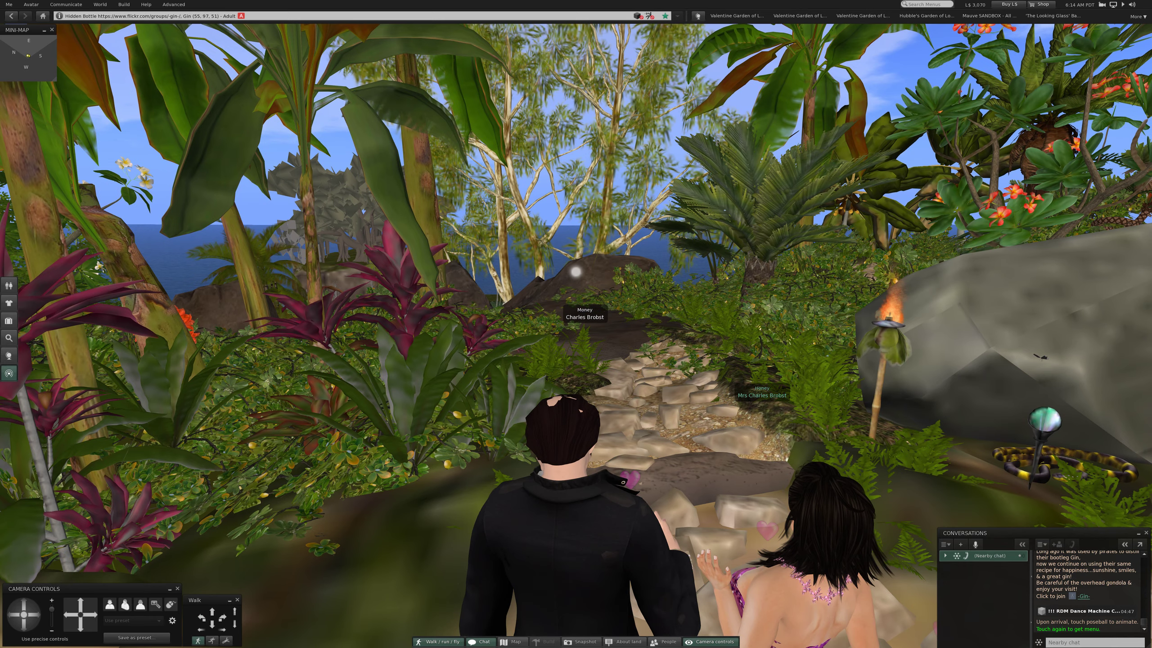
{"action": "key", "text": "Right"}
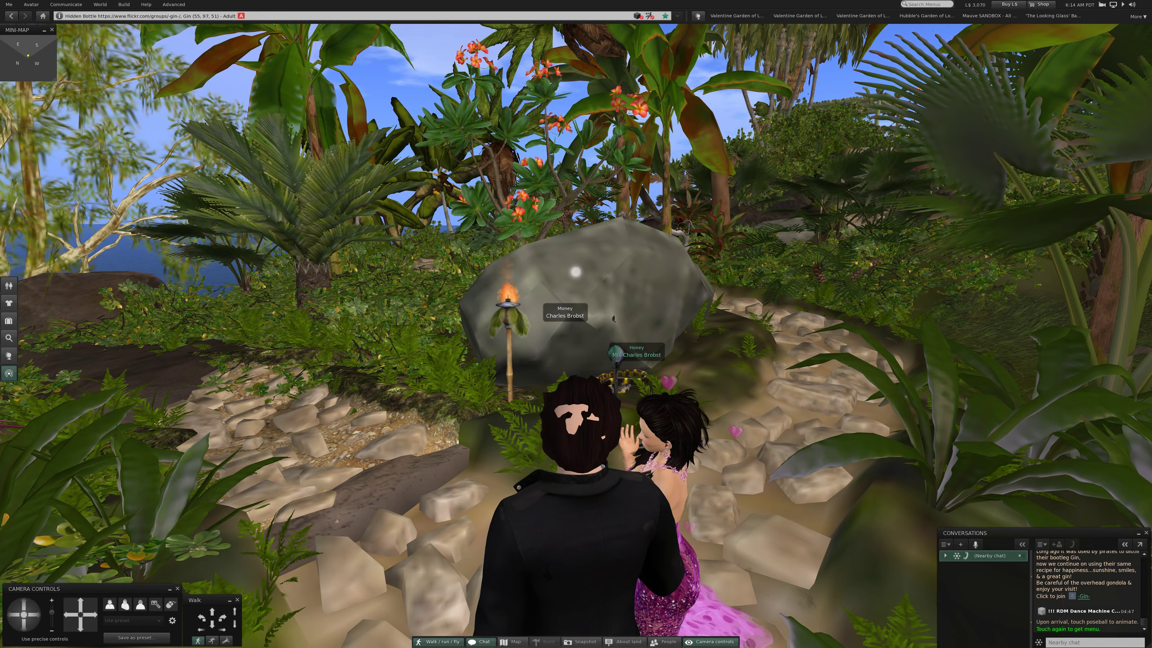
{"action": "scroll", "coordinate": [615, 315], "scroll_direction": "down", "scroll_amount": 5}
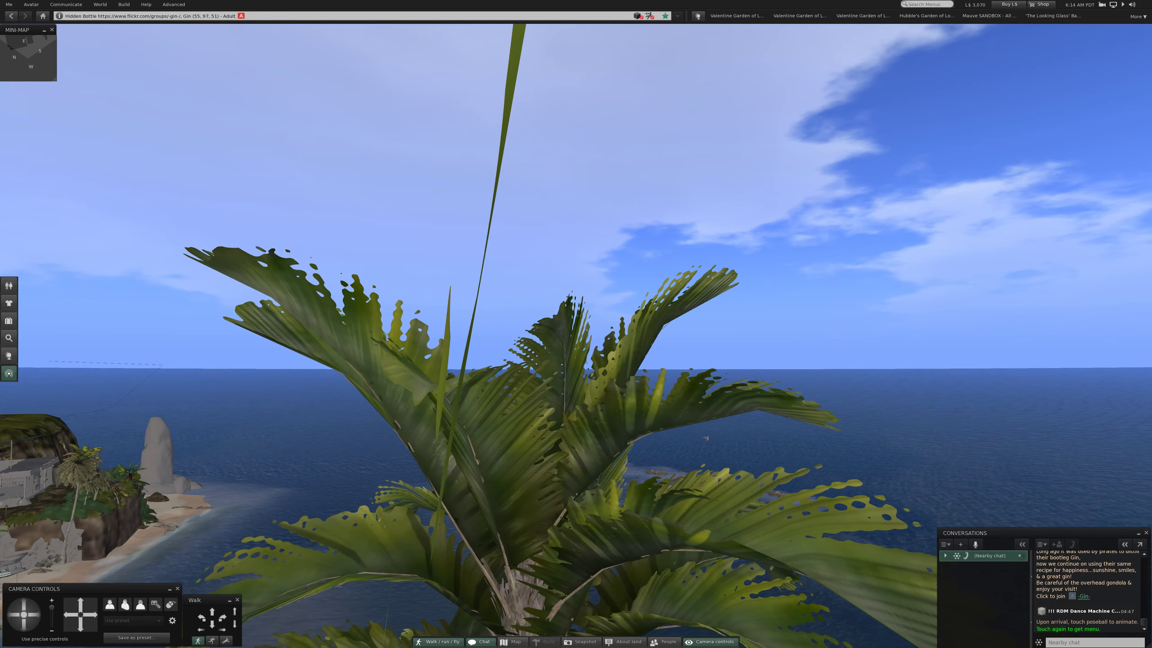
{"action": "key", "text": "Escape"}
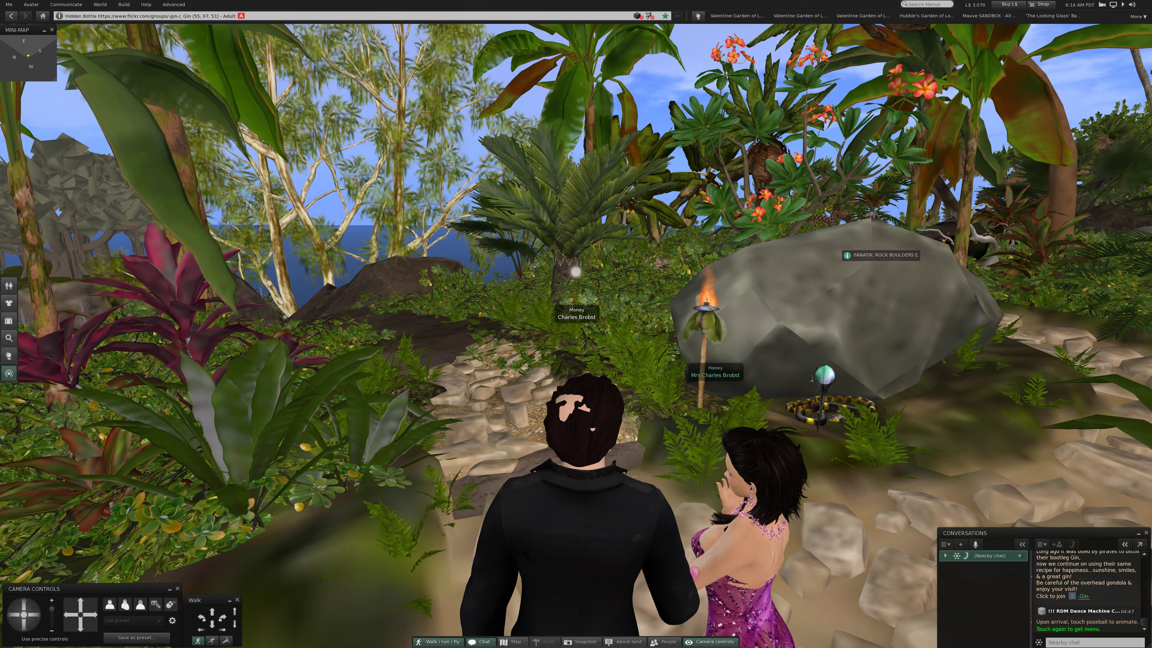
{"action": "scroll", "coordinate": [576, 360], "scroll_direction": "up", "scroll_amount": 5}
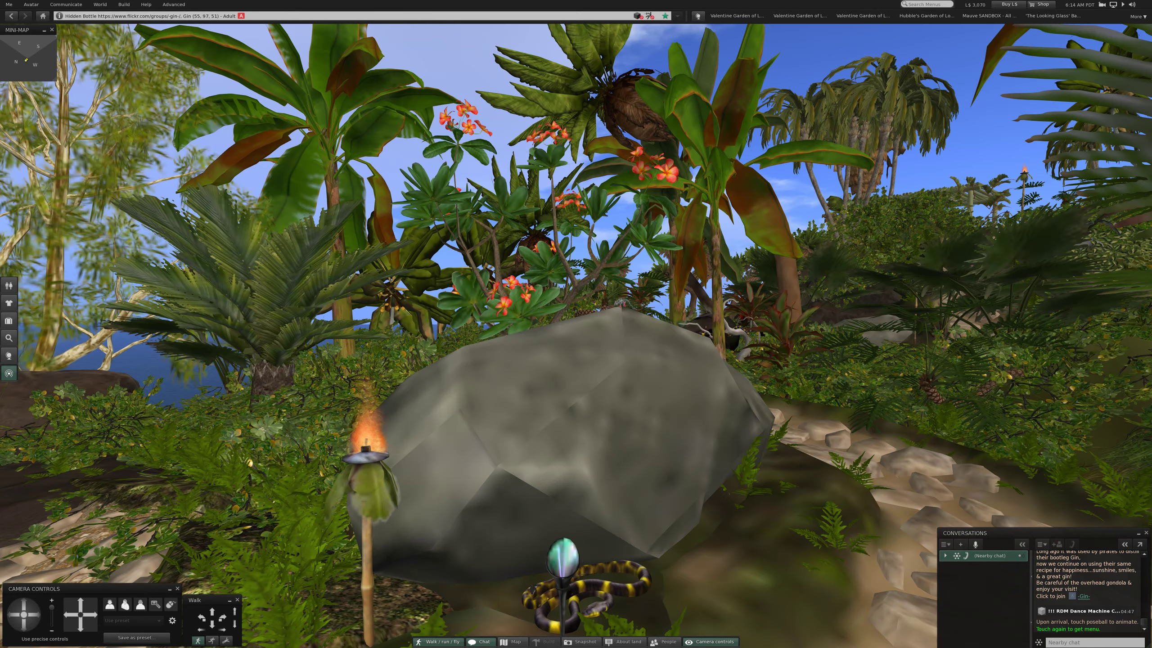
{"action": "key", "text": "Left"}
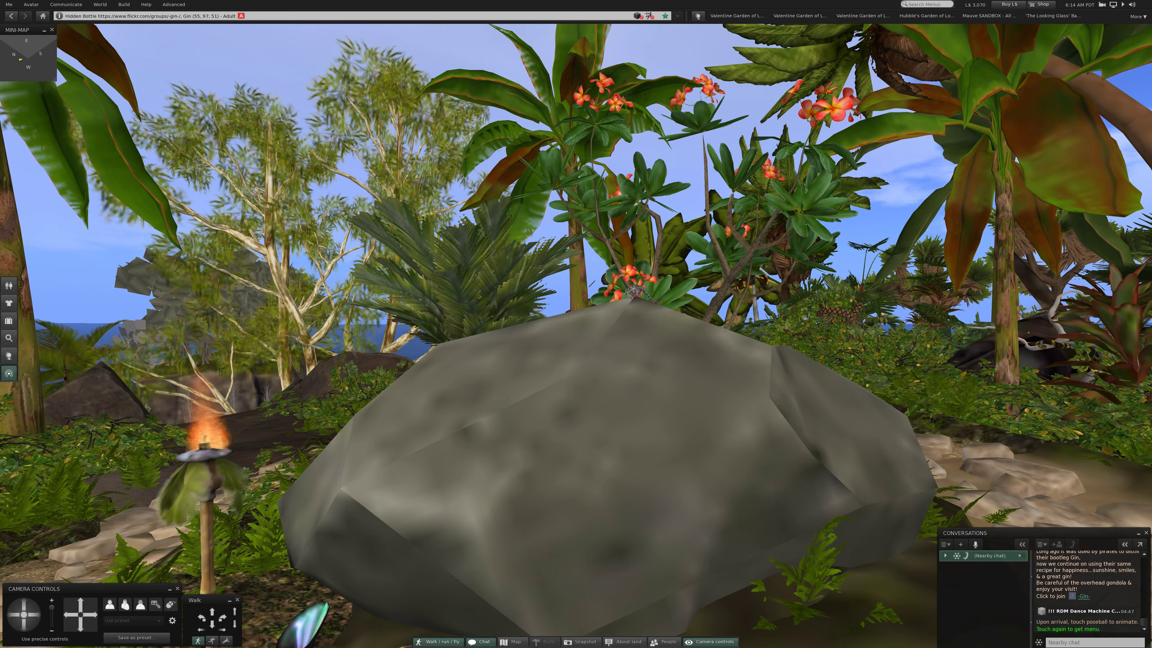
{"action": "key", "text": "Right"}
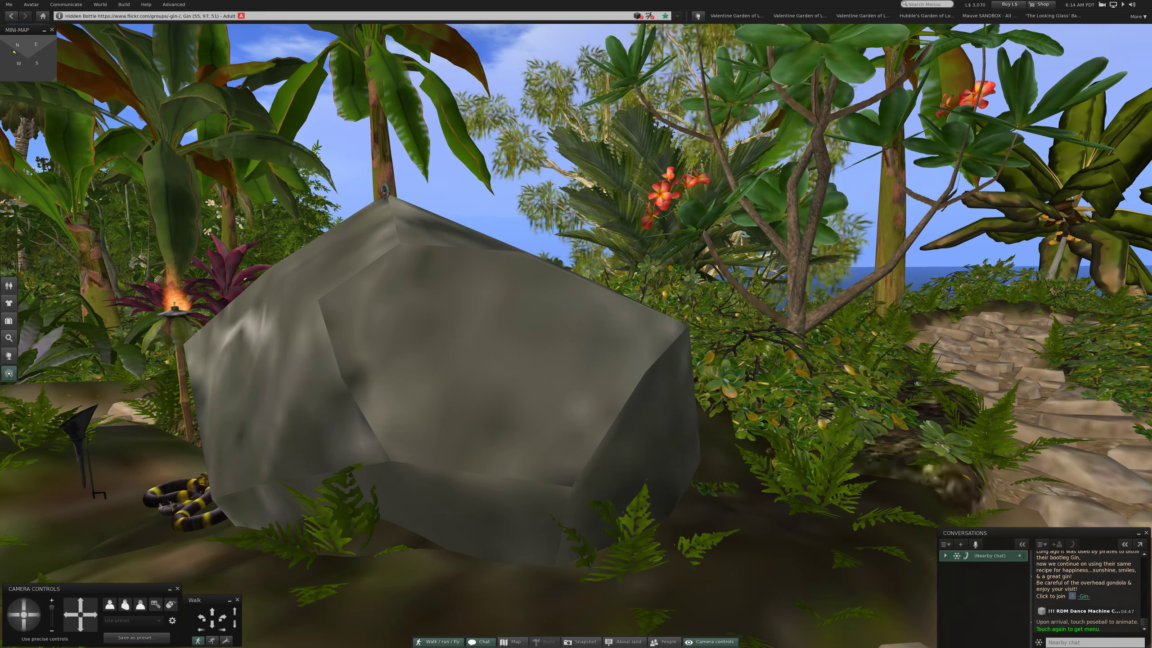
{"action": "key", "text": "Right"}
{"action": "key", "text": "Right"}
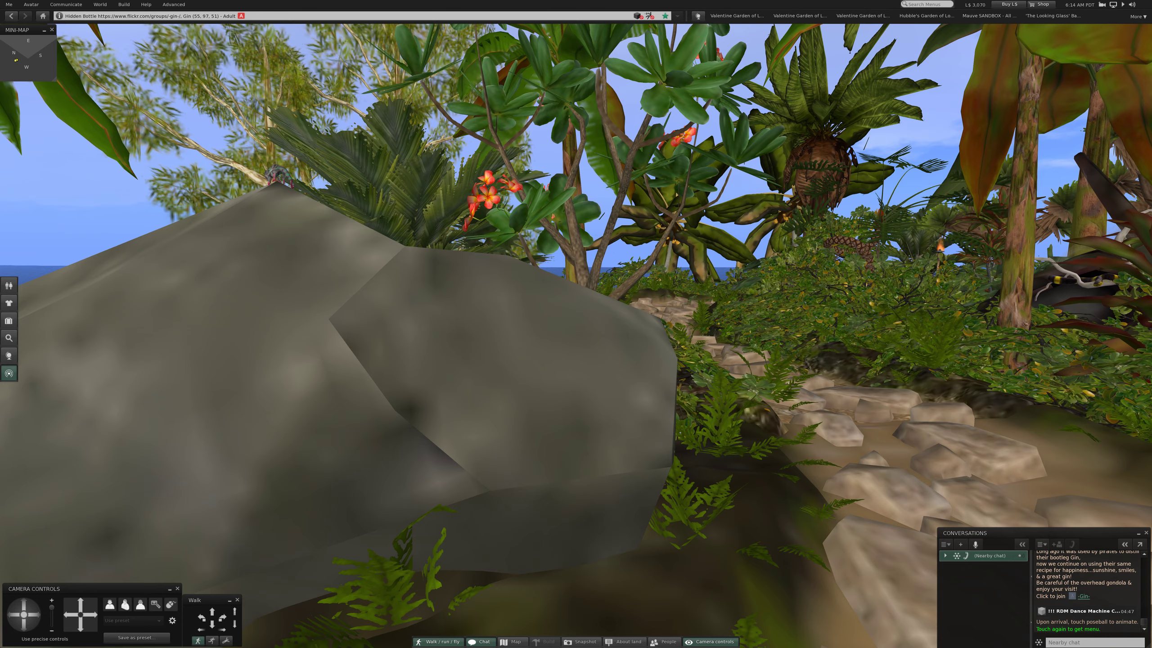
{"action": "key", "text": "Right"}
{"action": "key", "text": "Right"}
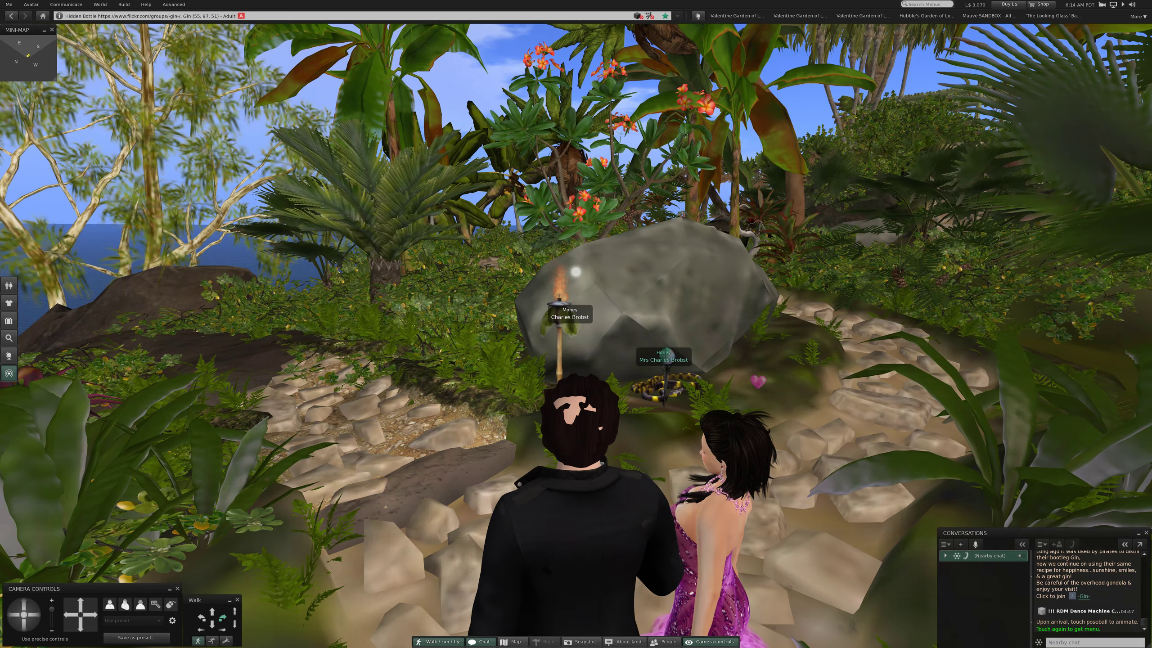
Step: Turn left from the rock and walk toward the lantern-hung flower tent
{"action": "key", "text": "Left"}
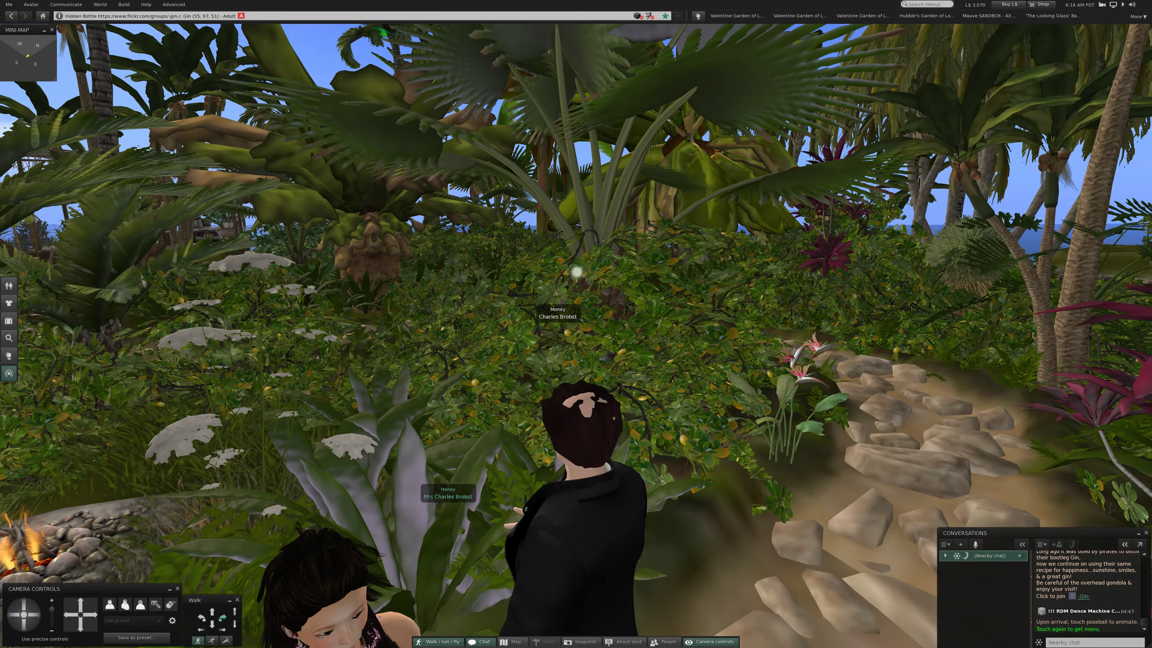
{"action": "key", "text": "Left"}
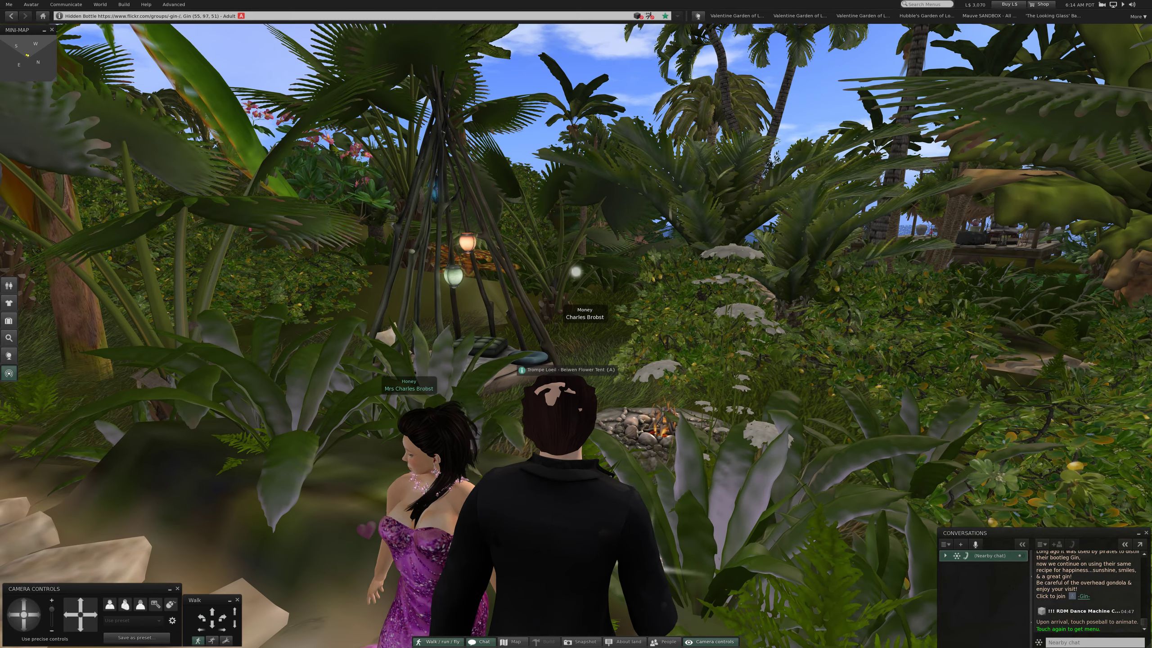
{"action": "key", "text": "Up"}
{"action": "key", "text": "Left"}
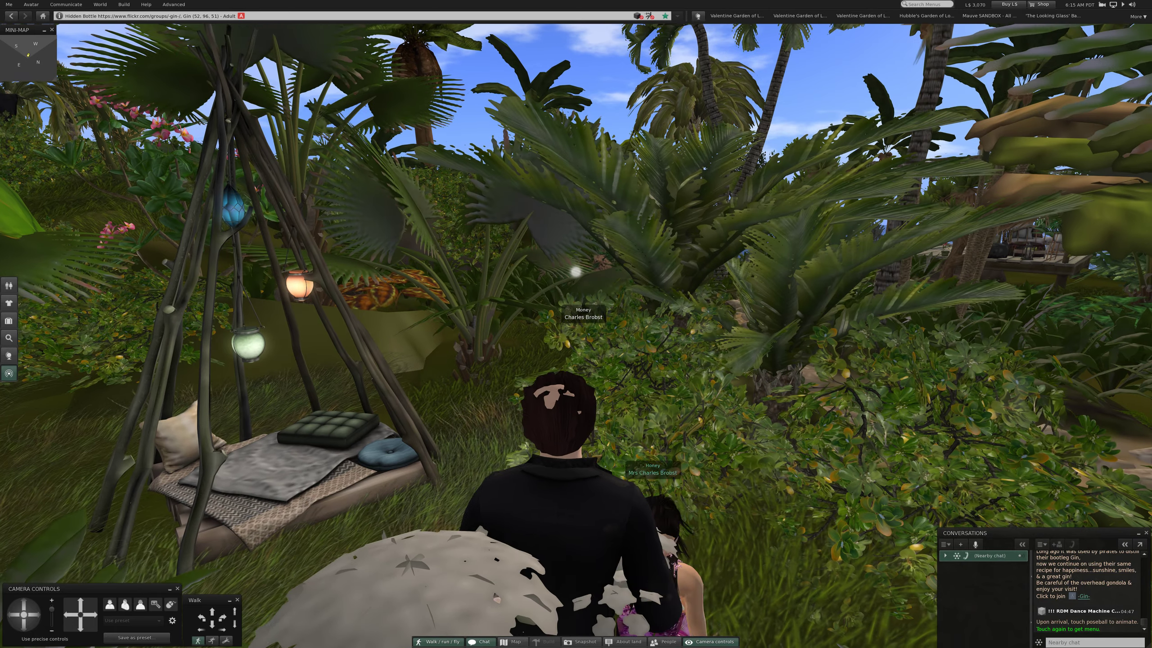
{"action": "key", "text": "Left"}
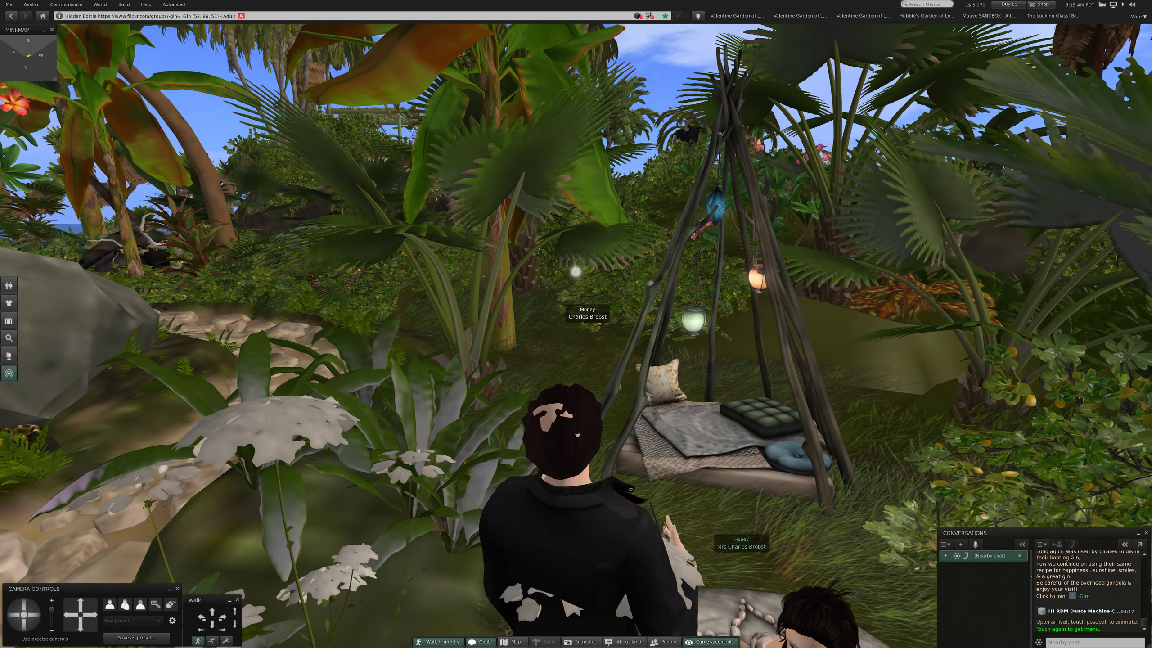
Step: Walk up to the tent bed, then touch, focus on and right-click the green leather pillow
{"action": "key", "text": "Up"}
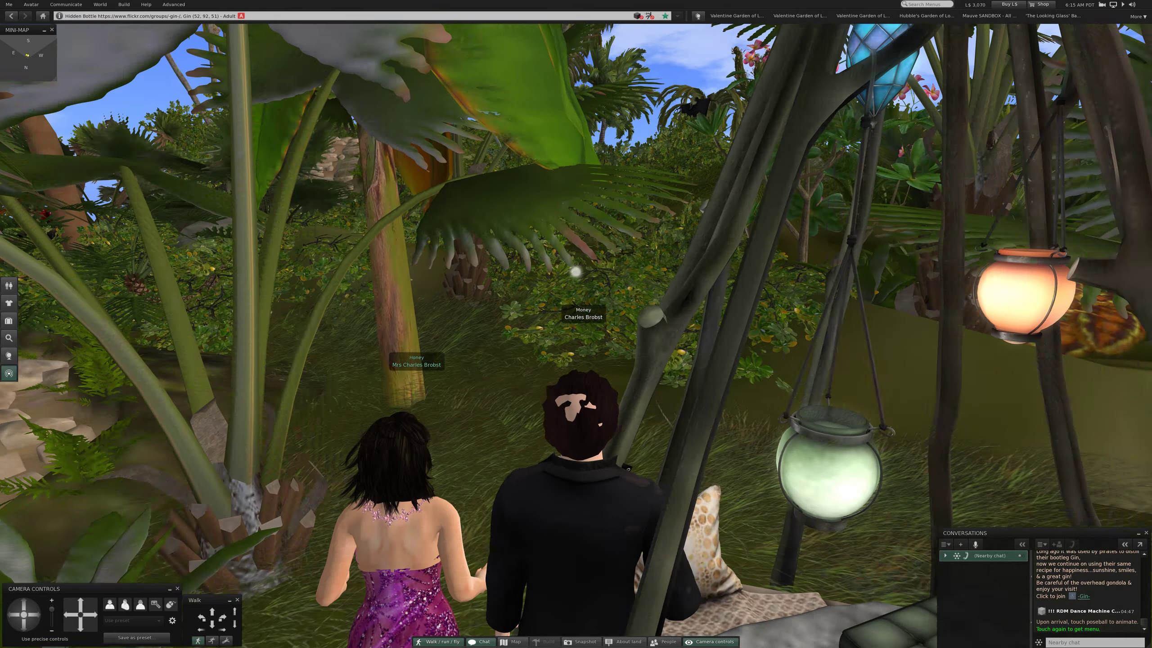
{"action": "key", "text": "Right"}
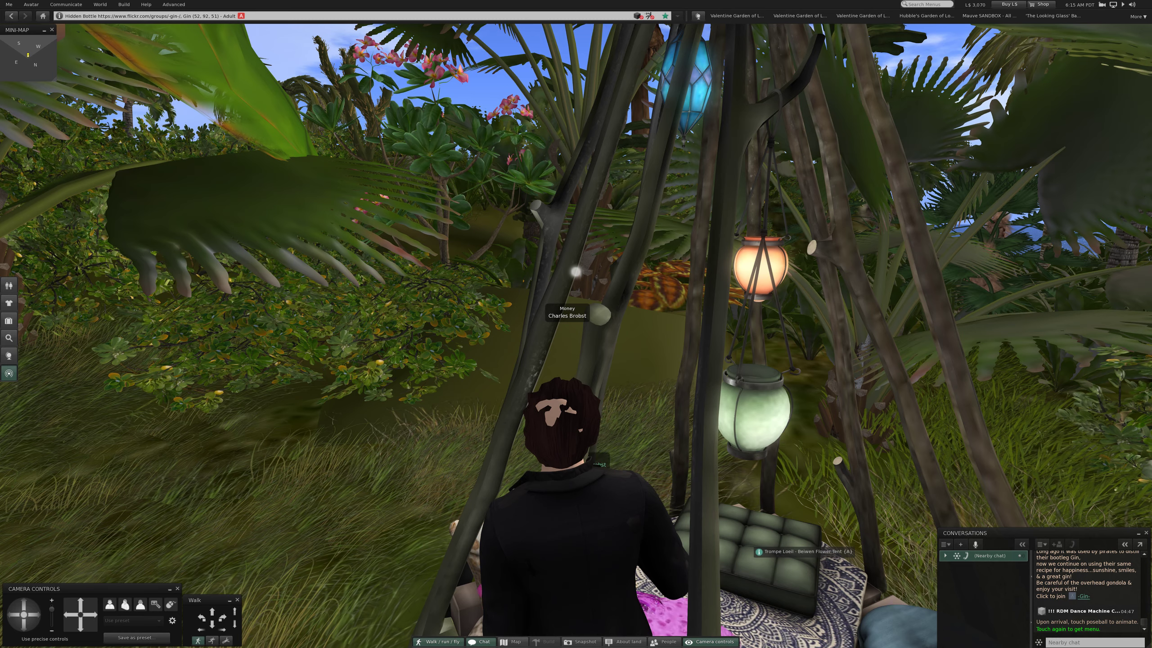
{"action": "left_click", "coordinate": [754, 540]}
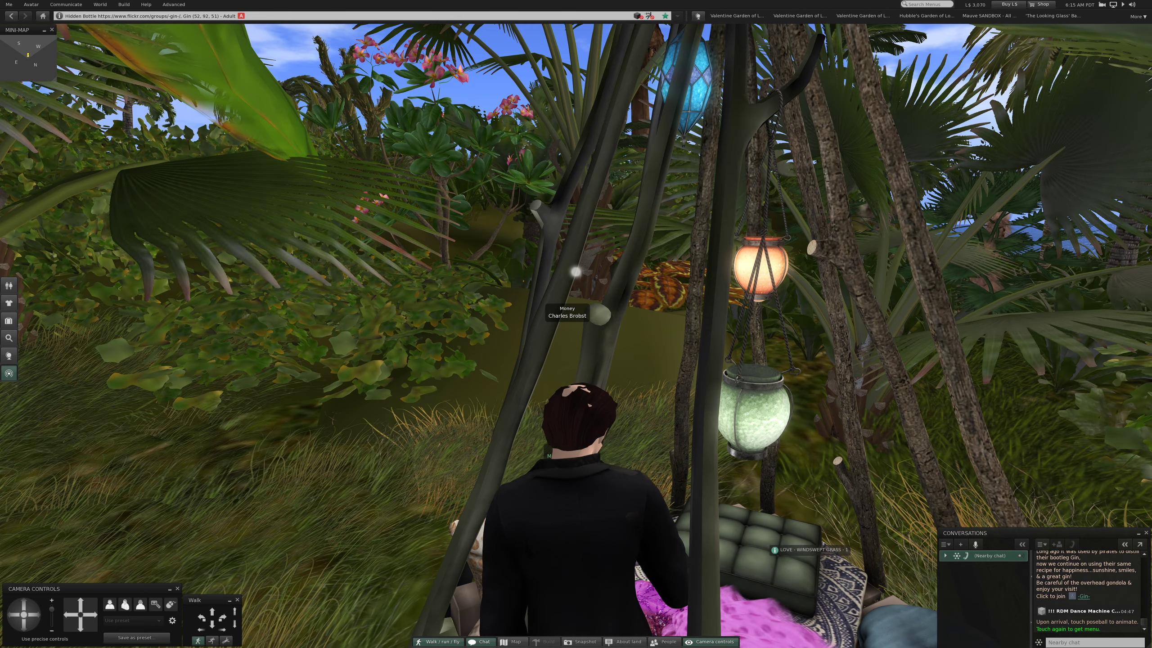
{"action": "left_click", "coordinate": [765, 545], "text": "alt"}
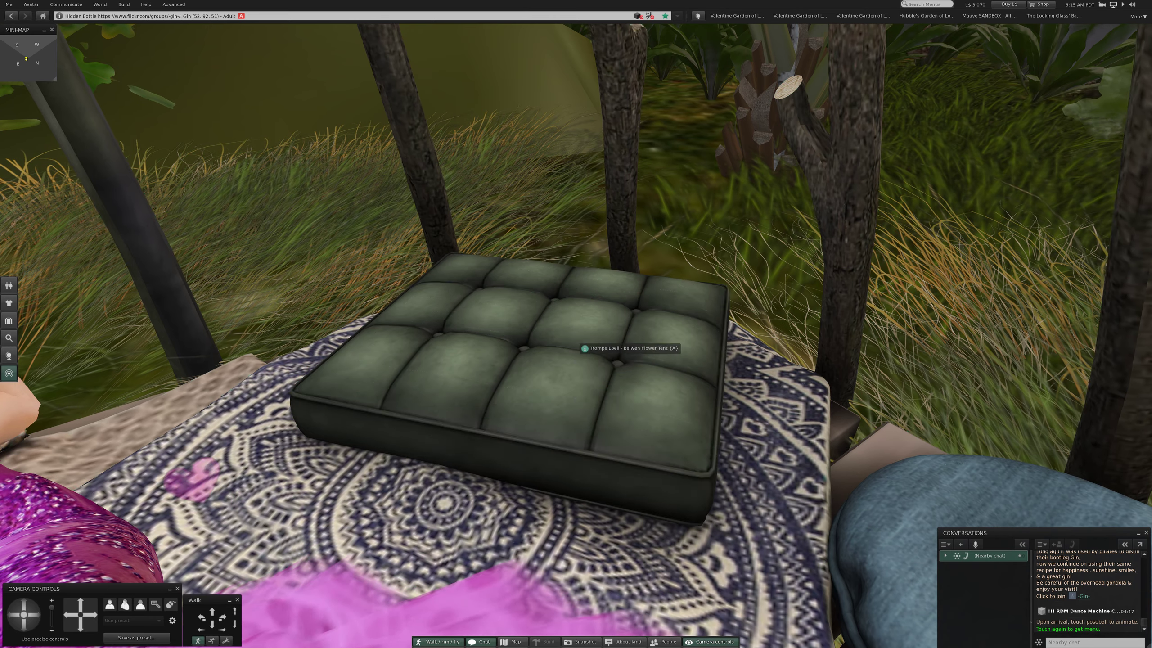
{"action": "right_click", "coordinate": [577, 338]}
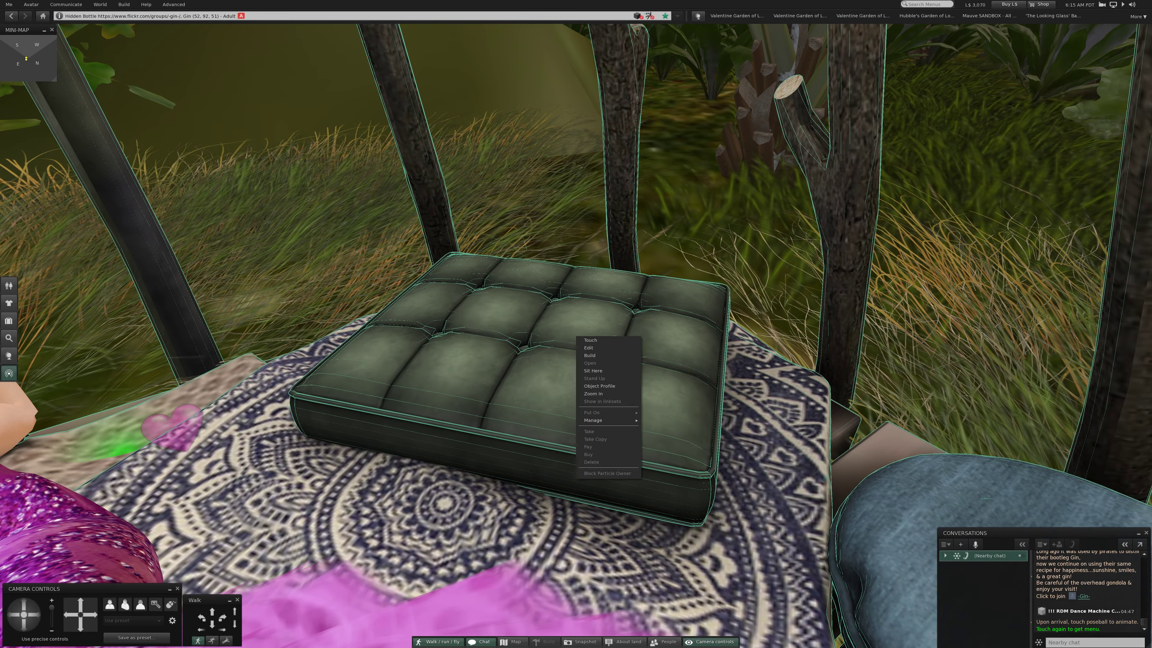